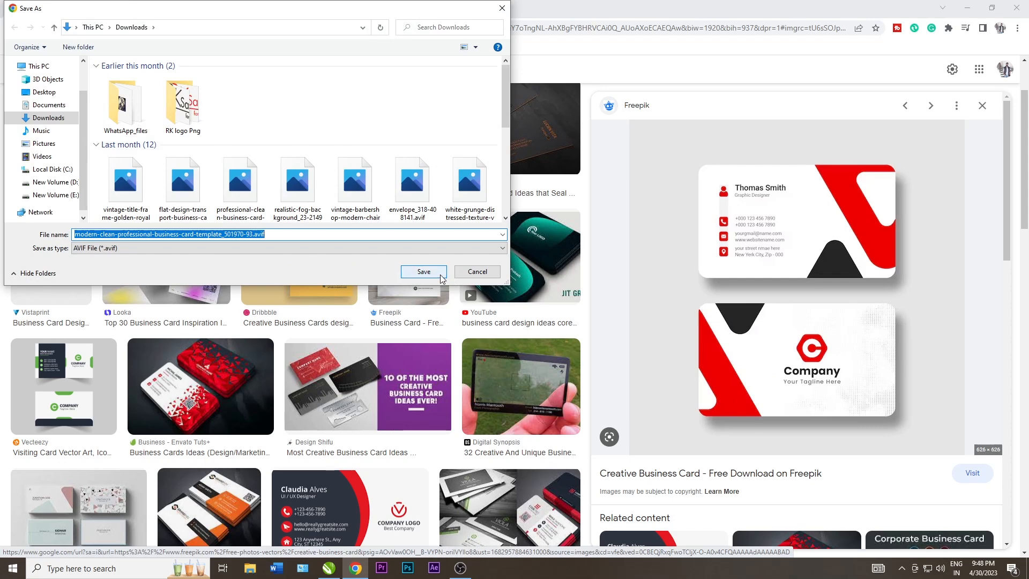
Copy the Freepik business card image into CorelDRAW and draw a rectangle on the page
right_click(774, 279)
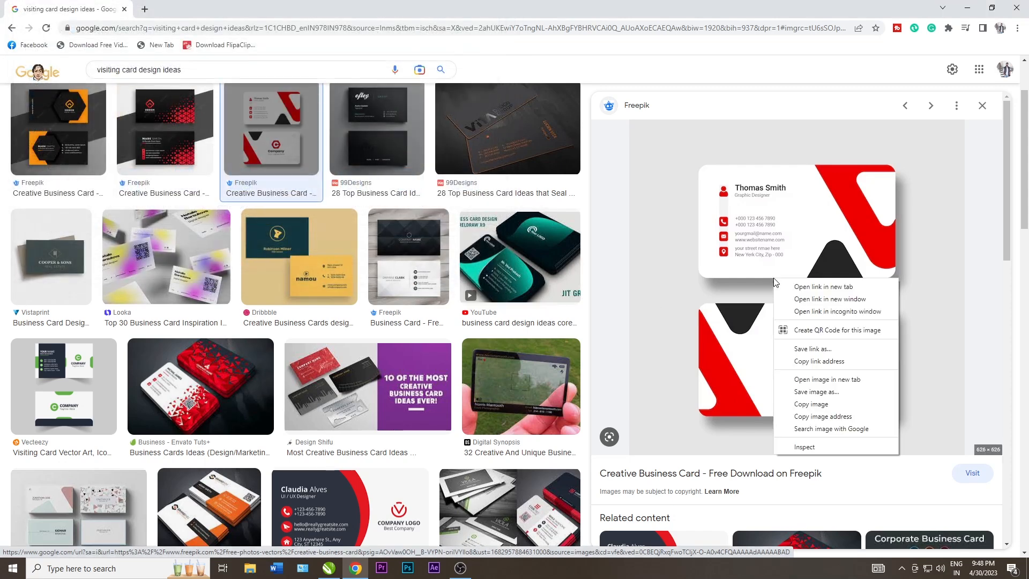
click(830, 405)
click(329, 568)
key(F6)
drag(492, 208, 646, 282)
Switch the document's measurement units to inches
key(space)
click(617, 295)
click(289, 54)
click(289, 65)
Resize the rectangle to 3.5 by 2.1 inches
click(587, 253)
click(107, 47)
text(3.5)
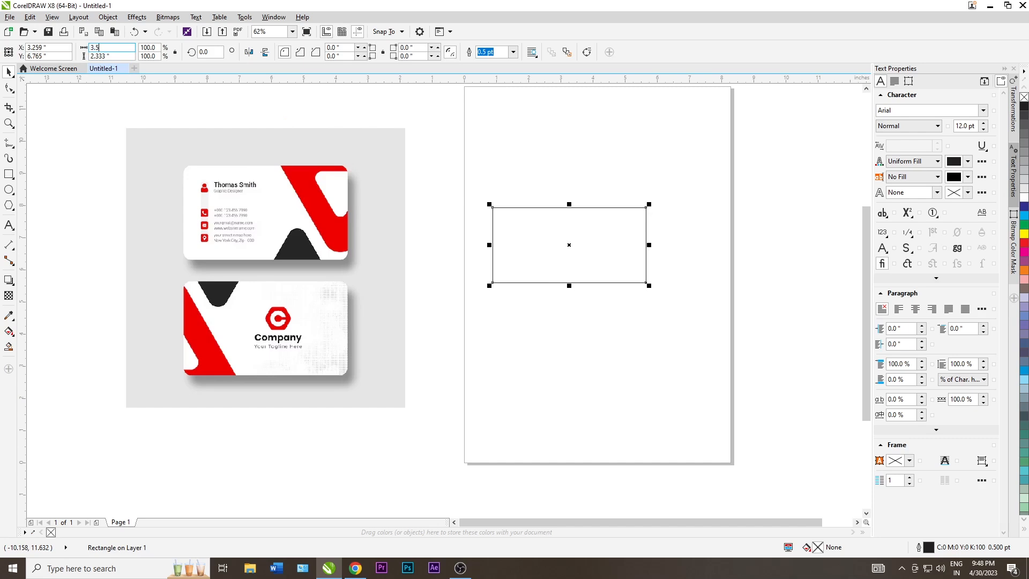
key(Tab)
text(2)
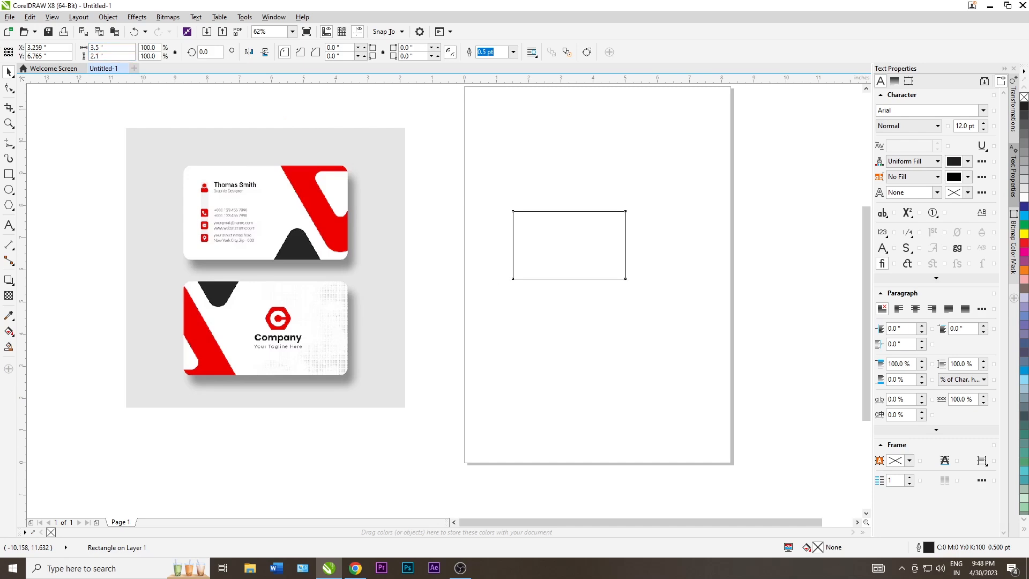
key(Return)
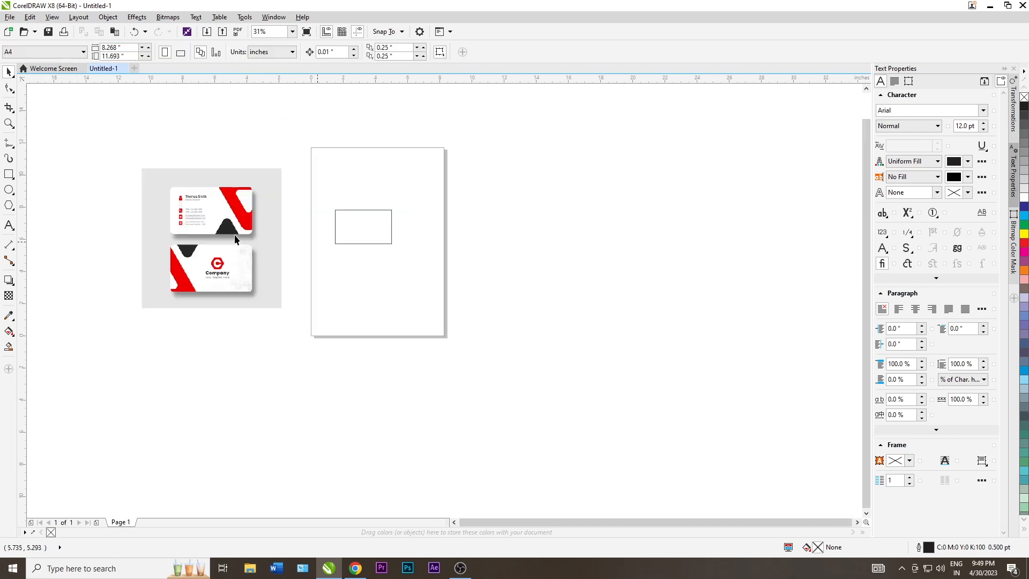
Draw a larger second rectangle and round all four of its corners
click(8, 174)
drag(442, 250, 519, 300)
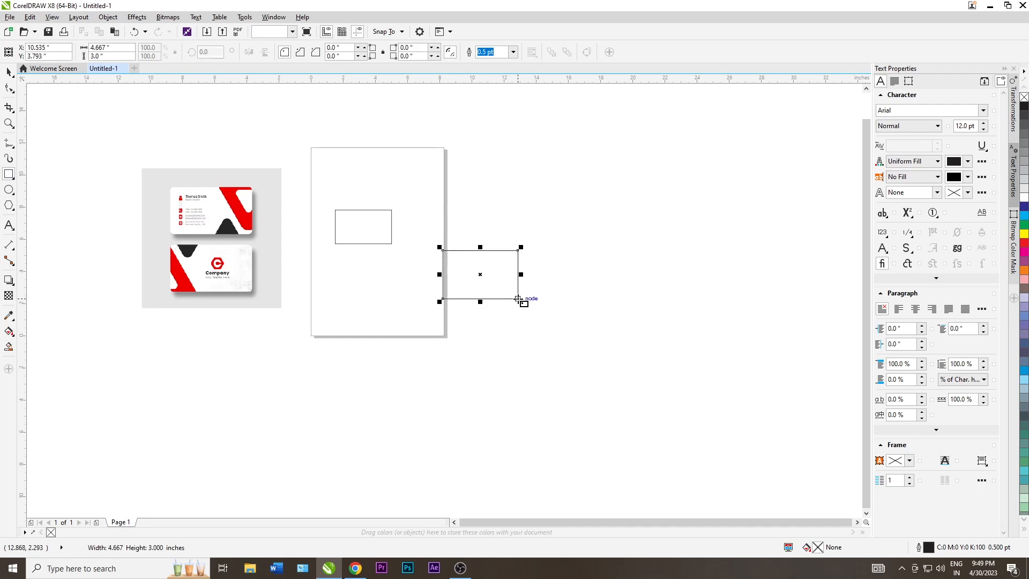
click(9, 88)
scroll(450, 246, up, 2)
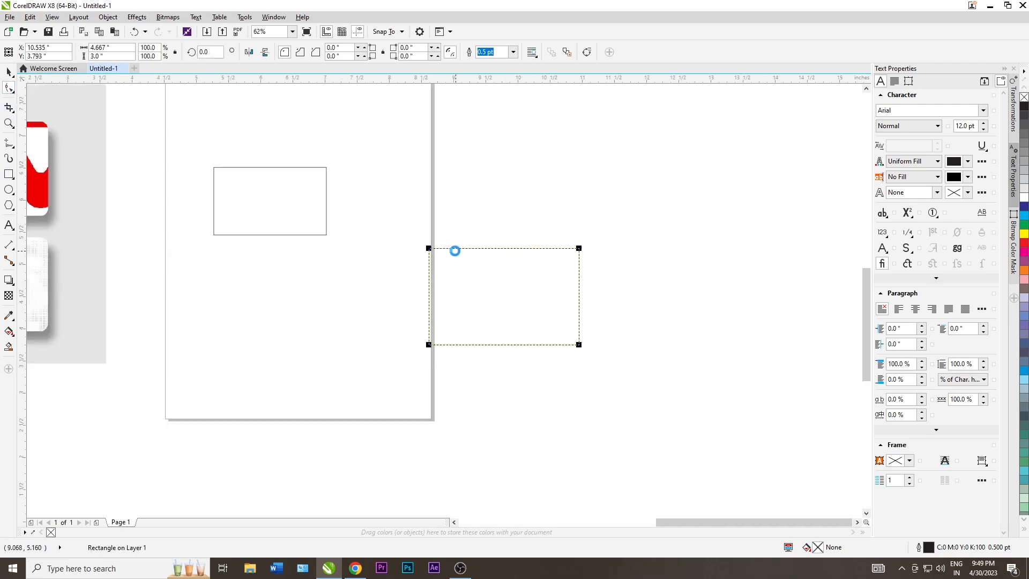
scroll(420, 236, down, 1)
drag(413, 244, 424, 247)
scroll(496, 185, down, 2)
Move the rounded rectangle up onto the page and tilt it about 30°
key(space)
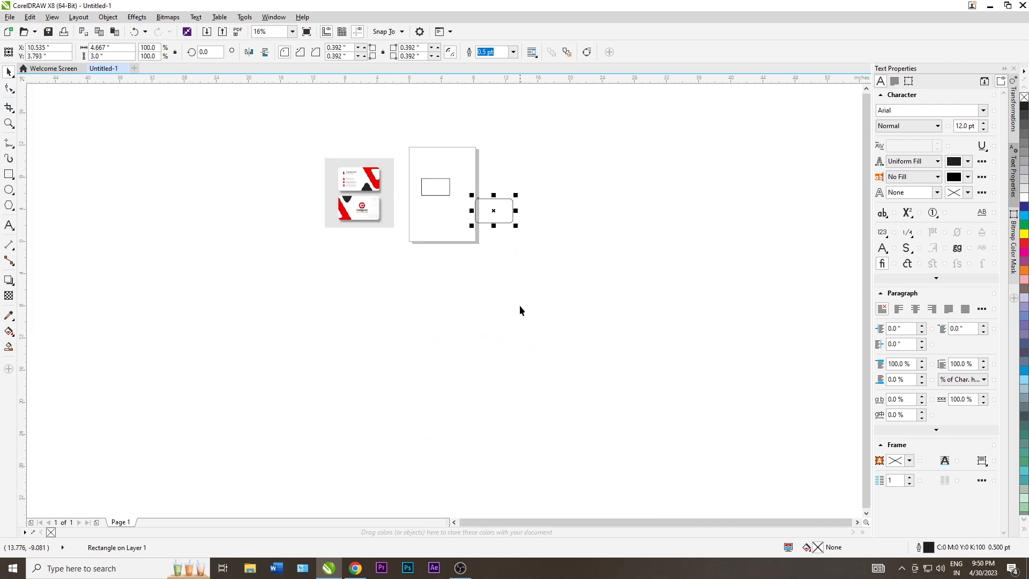
click(519, 304)
scroll(476, 202, up, 1)
drag(490, 220, 435, 168)
drag(451, 160, 439, 149)
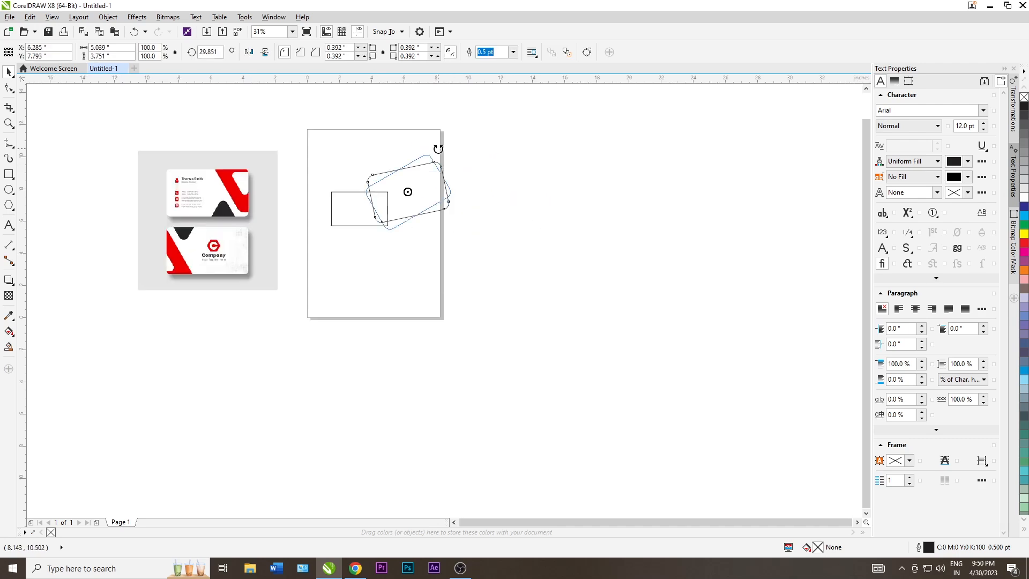
Nudge the tilted rounded rectangle slightly up-left over the card's upper-right corner
click(403, 193)
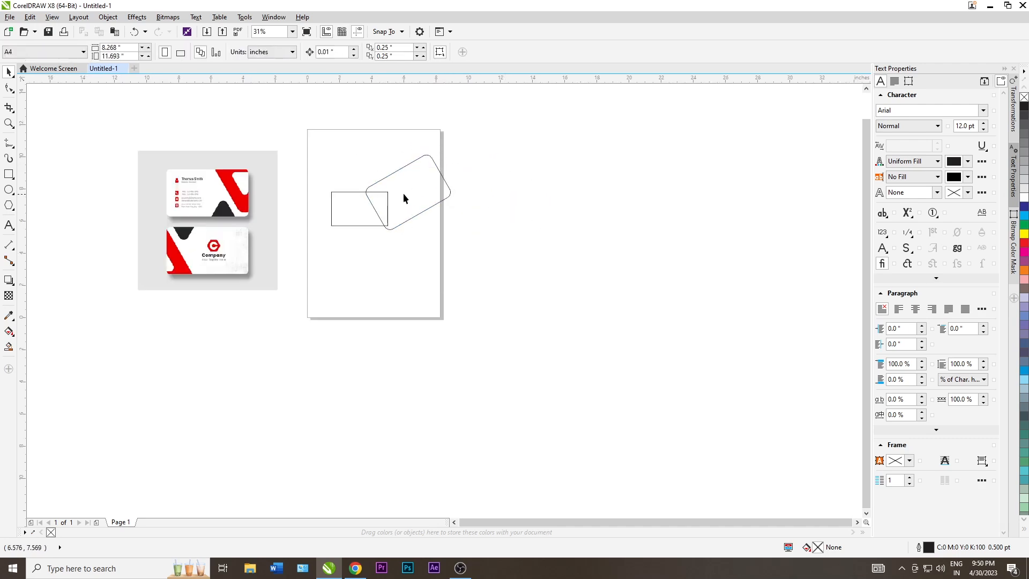
scroll(400, 193, up, 1)
scroll(403, 197, down, 1)
drag(404, 197, 396, 185)
click(450, 251)
scroll(390, 214, up, 1)
scroll(389, 213, down, 1)
click(398, 210)
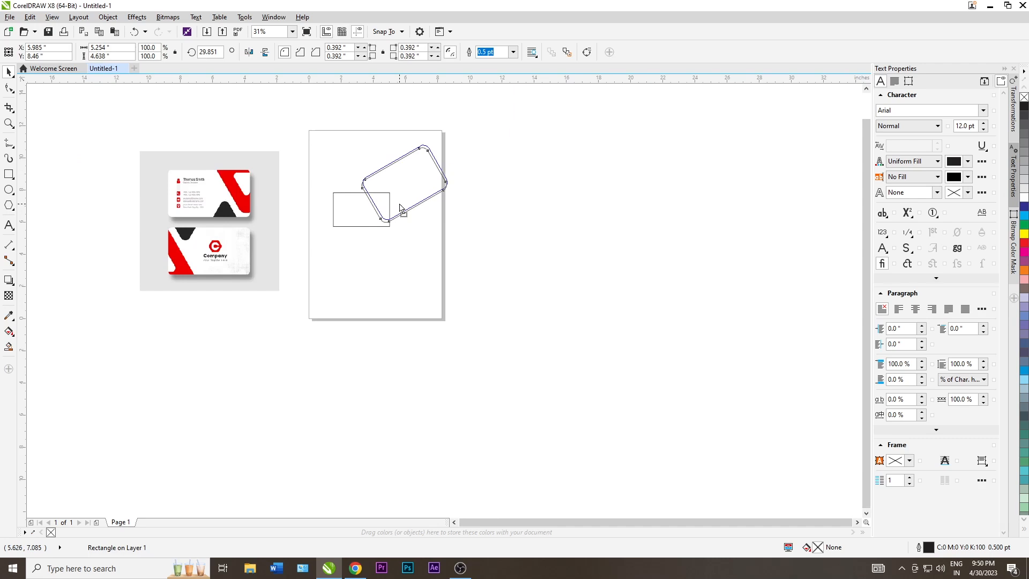
click(426, 230)
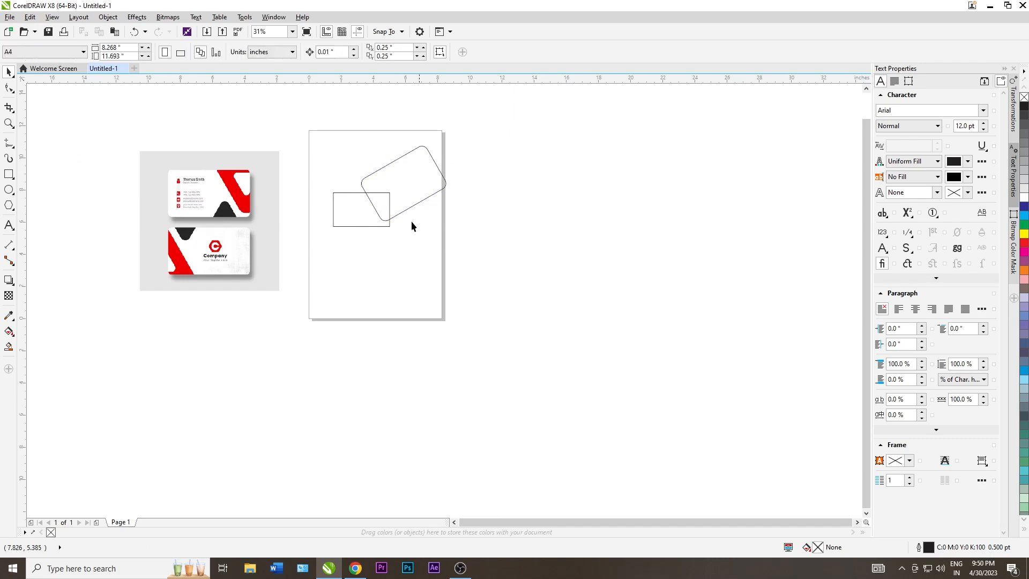
scroll(389, 214, up, 1)
click(389, 232)
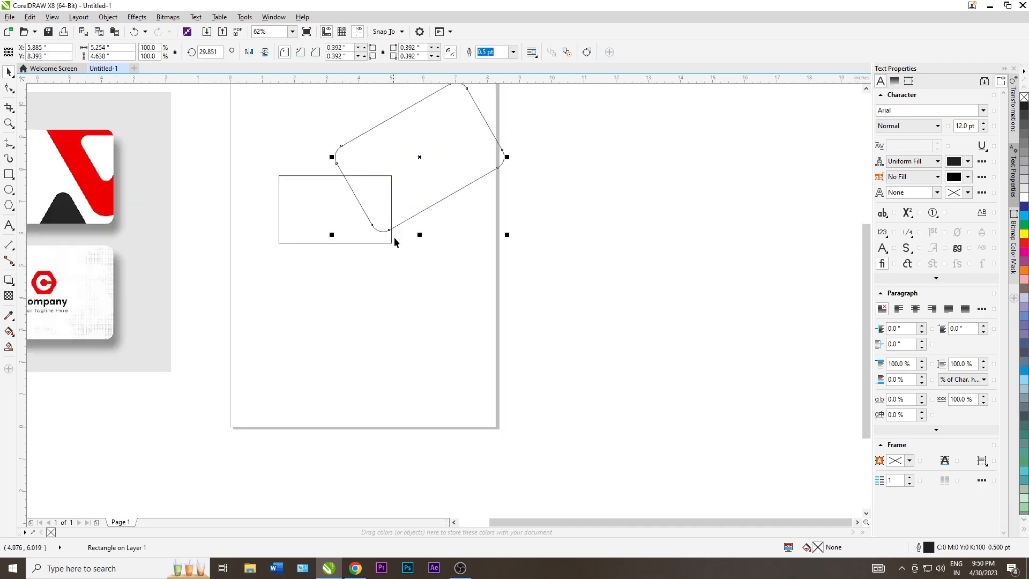
Make a smaller inward copy of the tilted rectangle, shrunk to 41.9%
drag(529, 138, 519, 164)
click(423, 251)
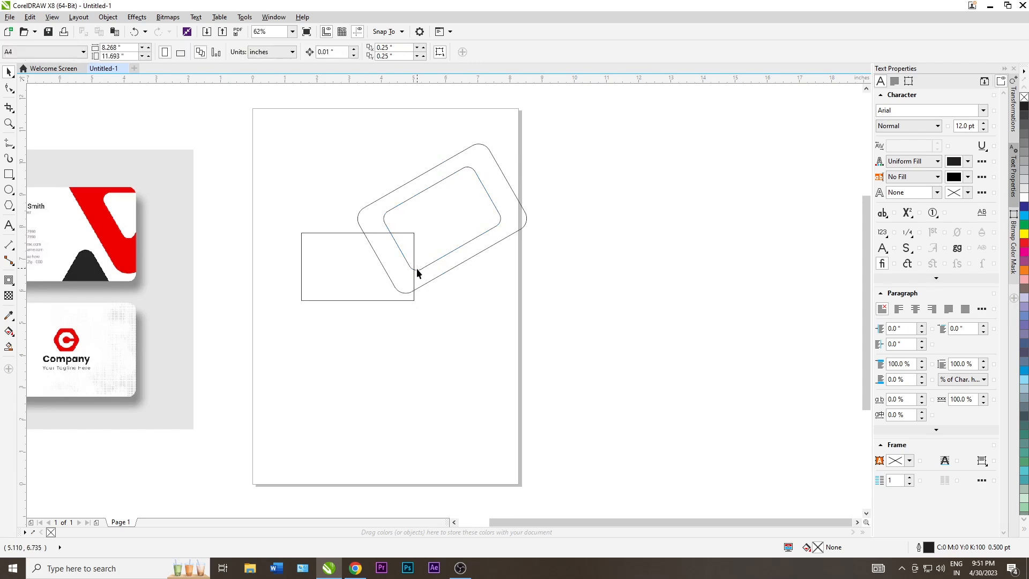
click(416, 272)
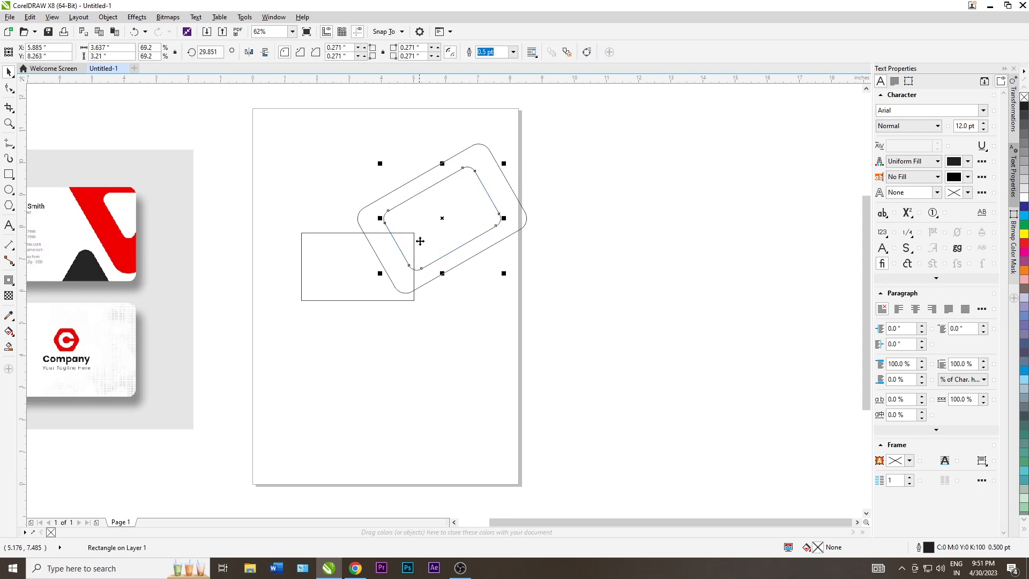
drag(506, 162, 491, 195)
click(491, 240)
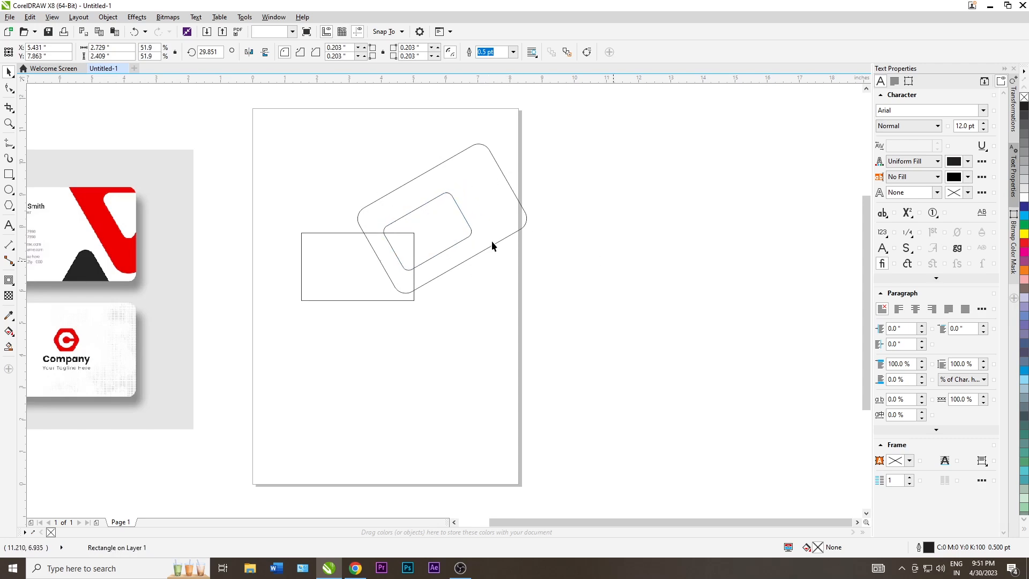
click(432, 257)
drag(474, 189, 472, 195)
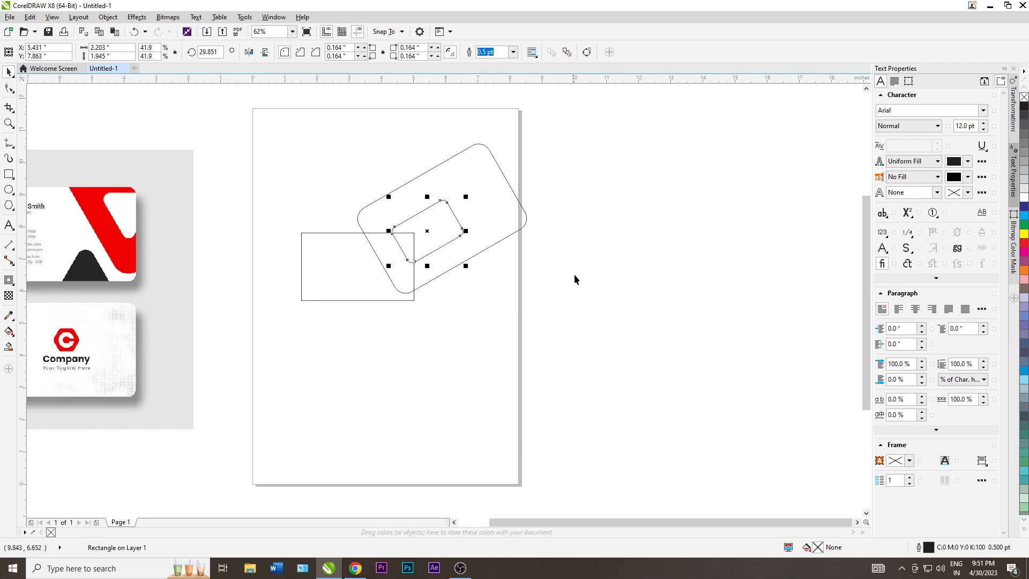
click(387, 256)
Move the small copy down over the card's right edge, nudging it up slightly
drag(411, 265, 409, 281)
click(390, 248)
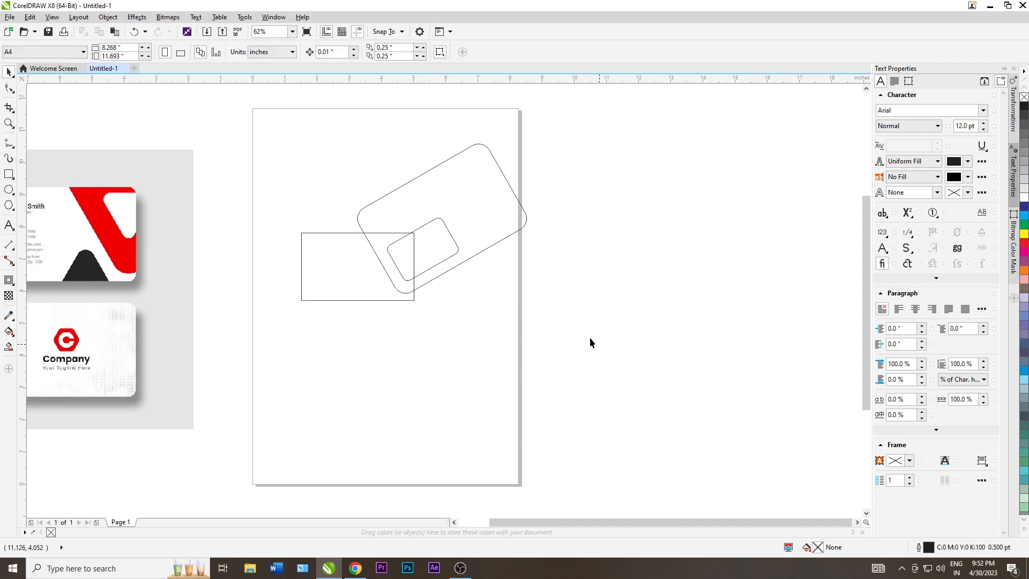
click(407, 282)
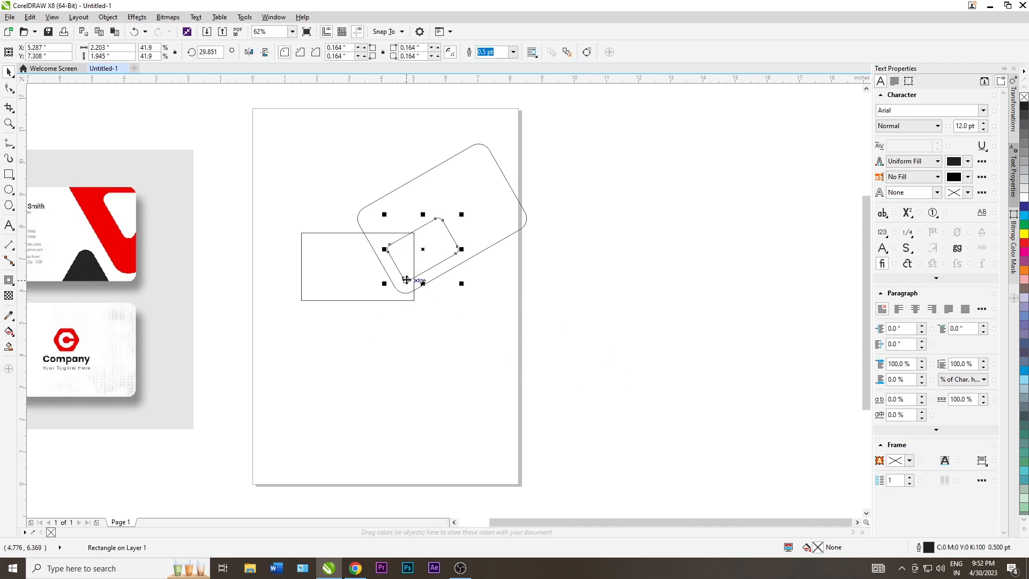
click(447, 311)
click(409, 280)
key(Up)
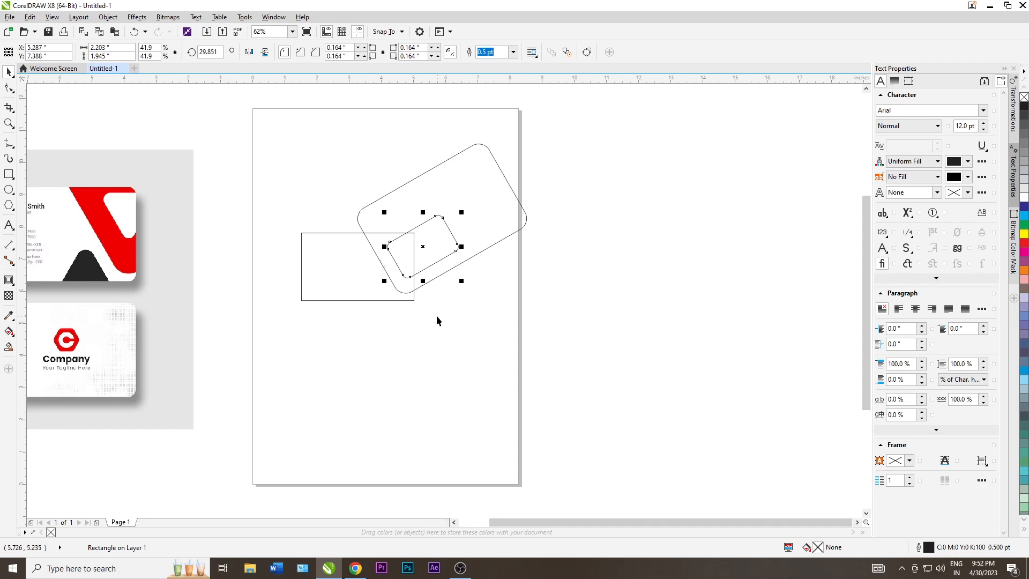
click(436, 321)
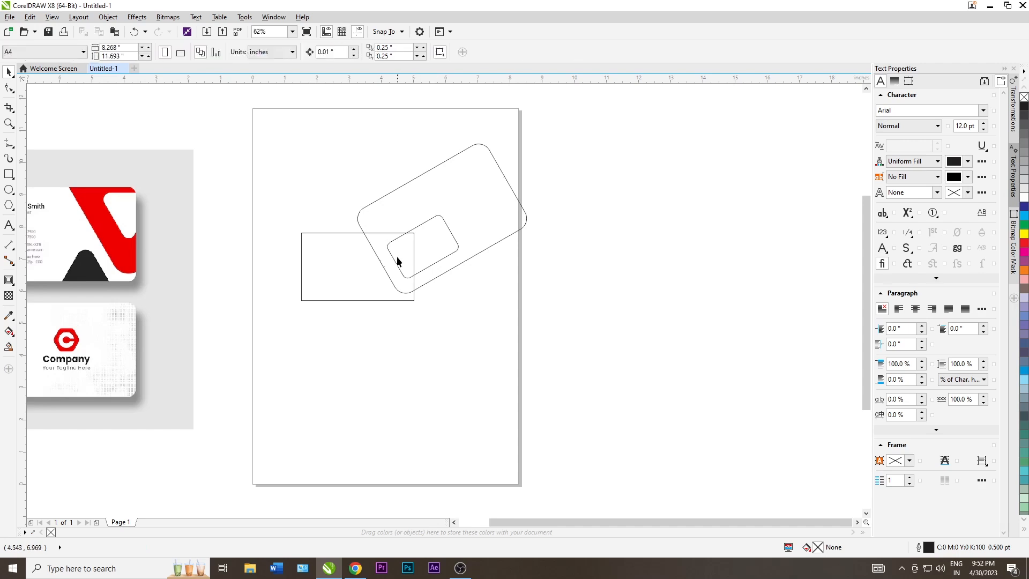
click(433, 265)
Convert the small rectangle to curves, delete its four right-hand nodes and bend its top edge
key(ctrl+q)
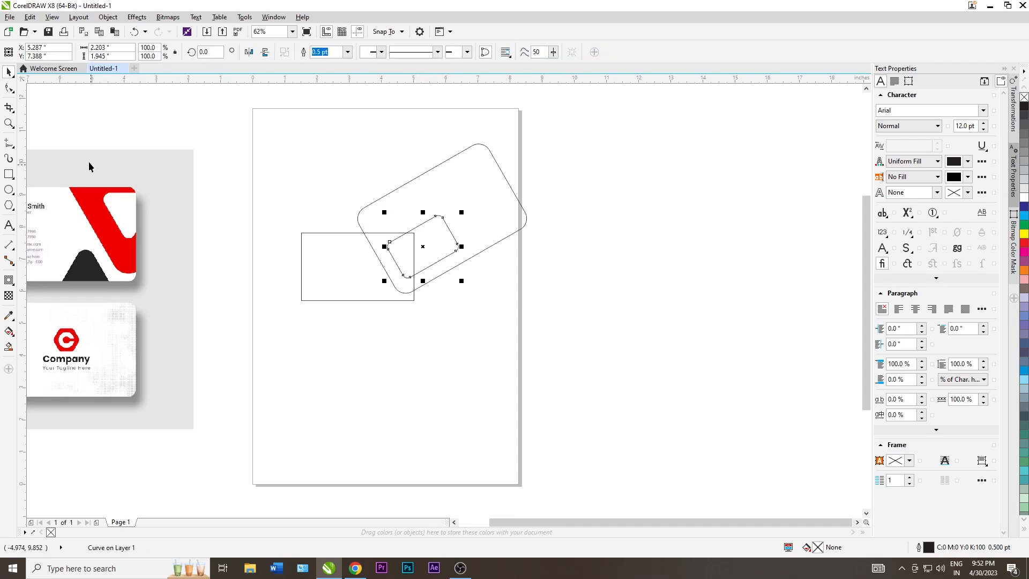
click(10, 87)
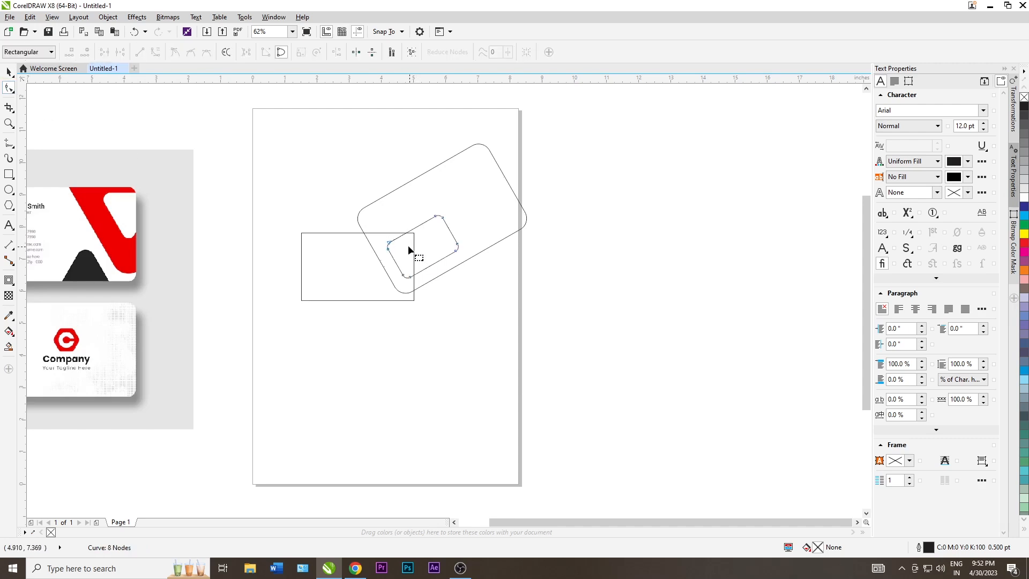
drag(430, 210, 465, 257)
key(Delete)
click(418, 228)
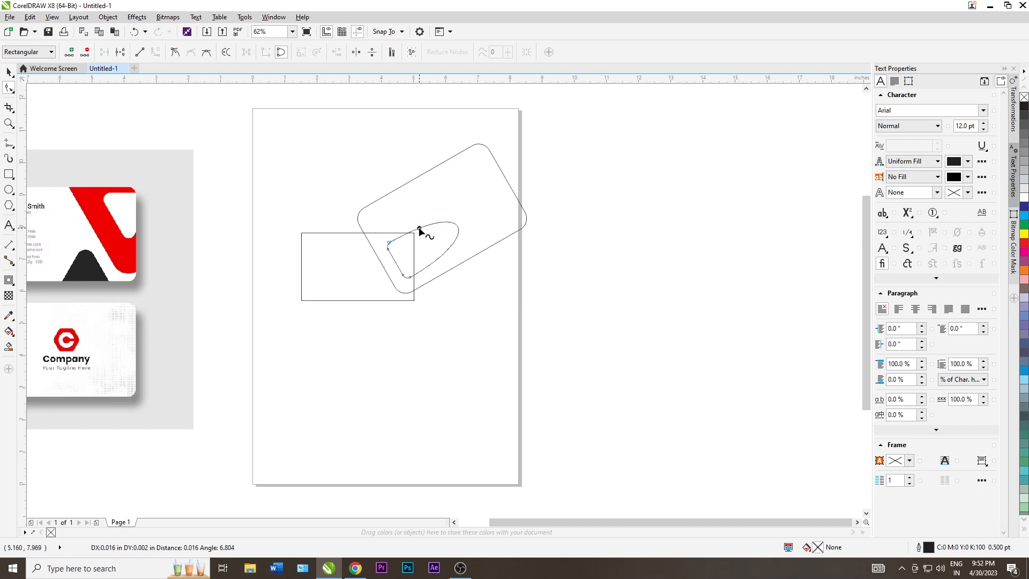
drag(419, 229, 426, 241)
click(8, 71)
Refine the inner curve's top bend and drag the tilted rounded rectangle down-left
click(425, 325)
scroll(414, 240, up, 4)
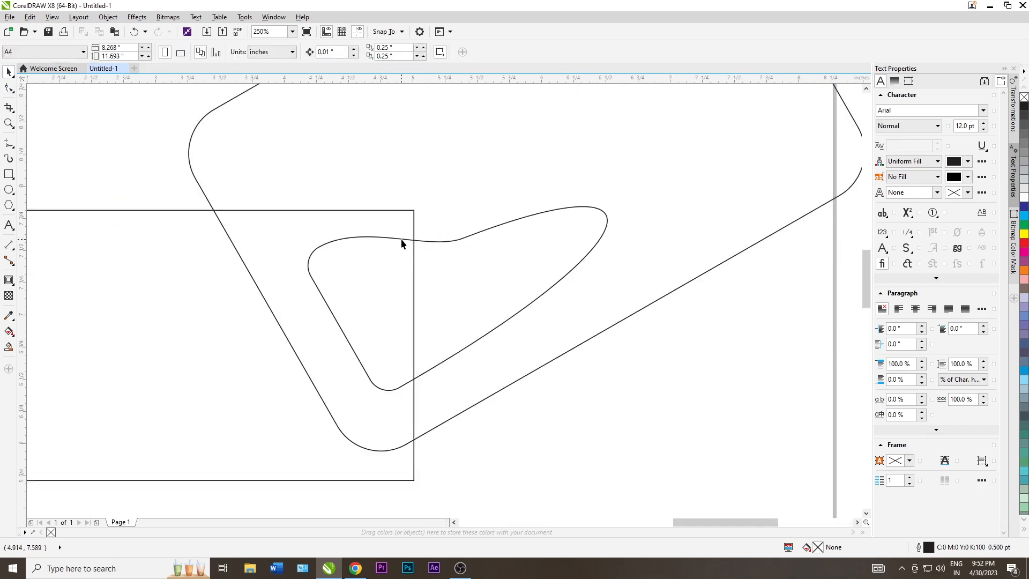
click(402, 244)
click(9, 88)
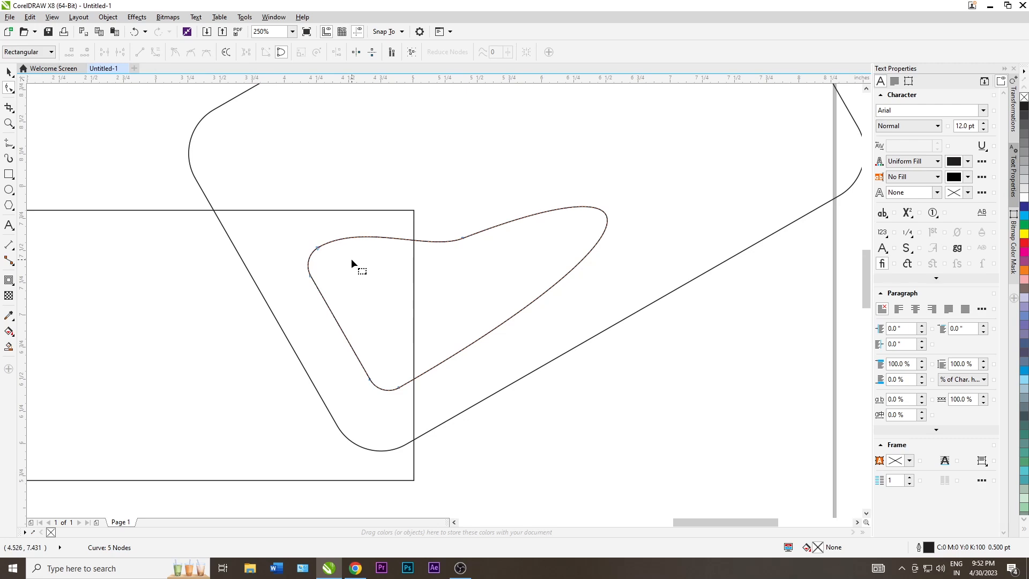
click(463, 238)
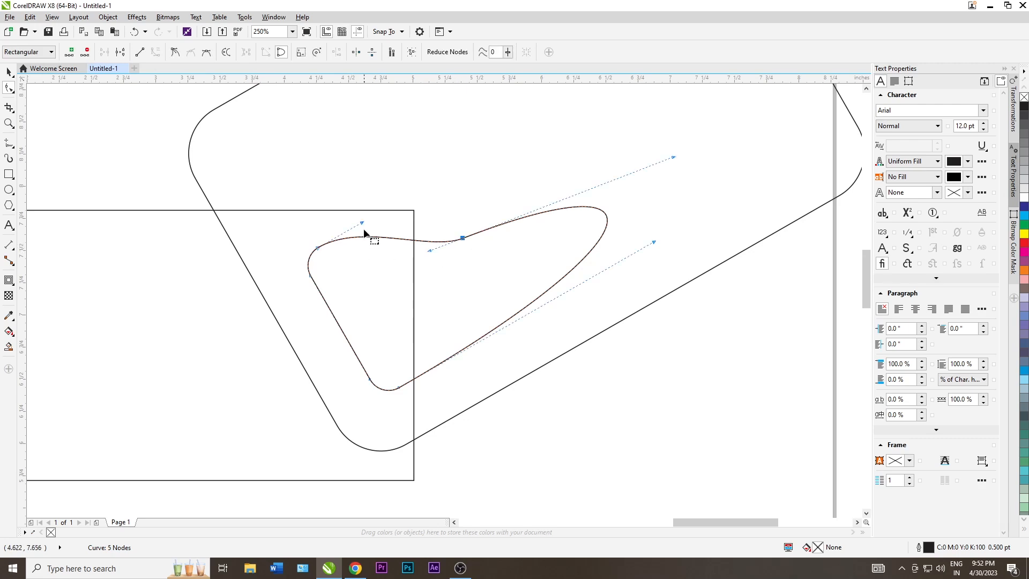
drag(361, 224, 416, 242)
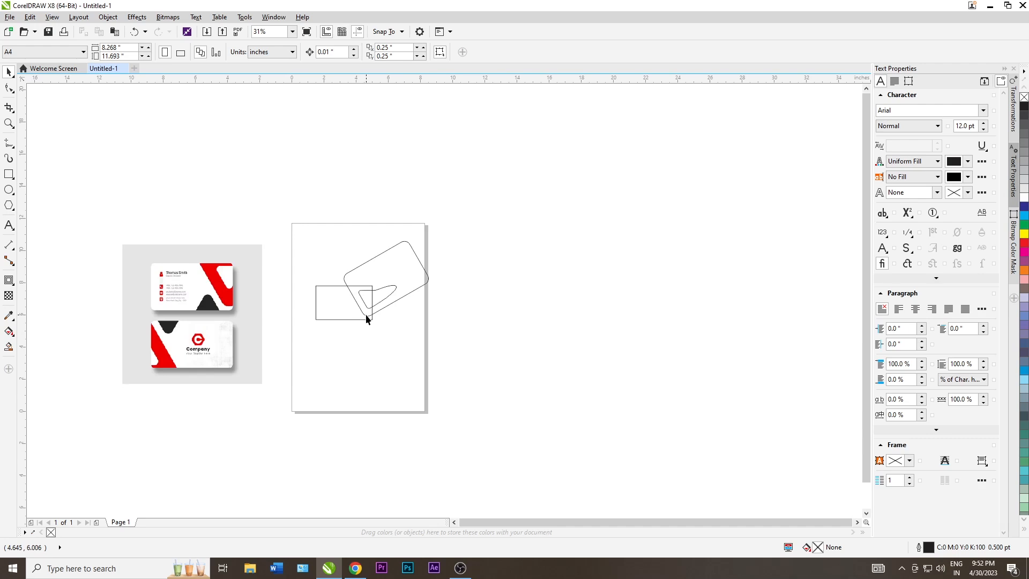
mouse_move(366, 315)
mouse_down()
mouse_move(339, 397)
mouse_move(317, 384)
mouse_up()
Drop the rectangle as a copy, set its rotation to 0 and flatten it to 73.9% height
right_click(317, 385)
scroll(378, 326, up, 1)
drag(220, 52, 177, 52)
text(0)
key(Return)
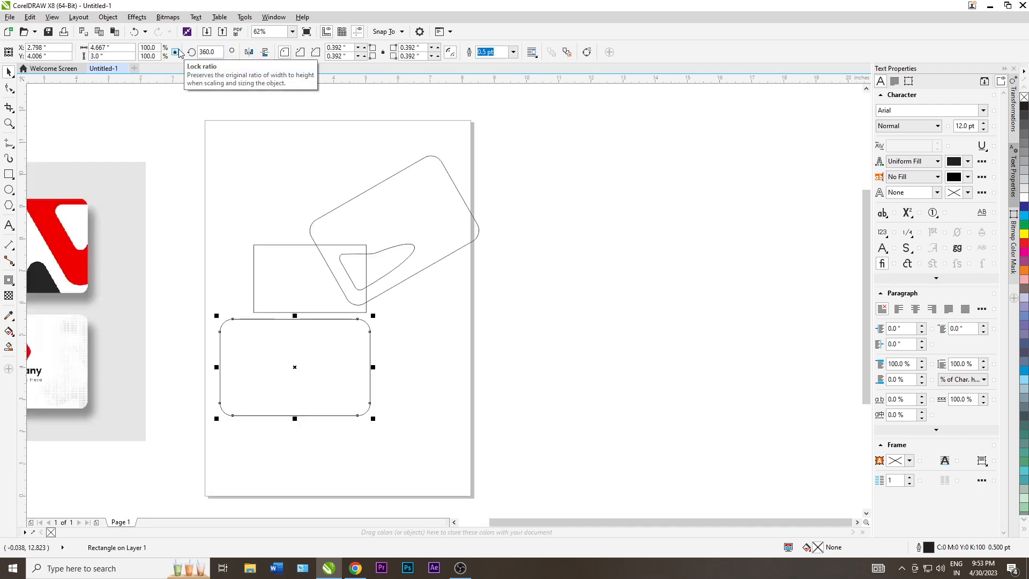
drag(294, 316, 296, 341)
Place the flattened copy over the small rectangle's lower edge, tilted to 330.96°
drag(284, 384, 367, 378)
scroll(296, 344, down, 1)
click(341, 339)
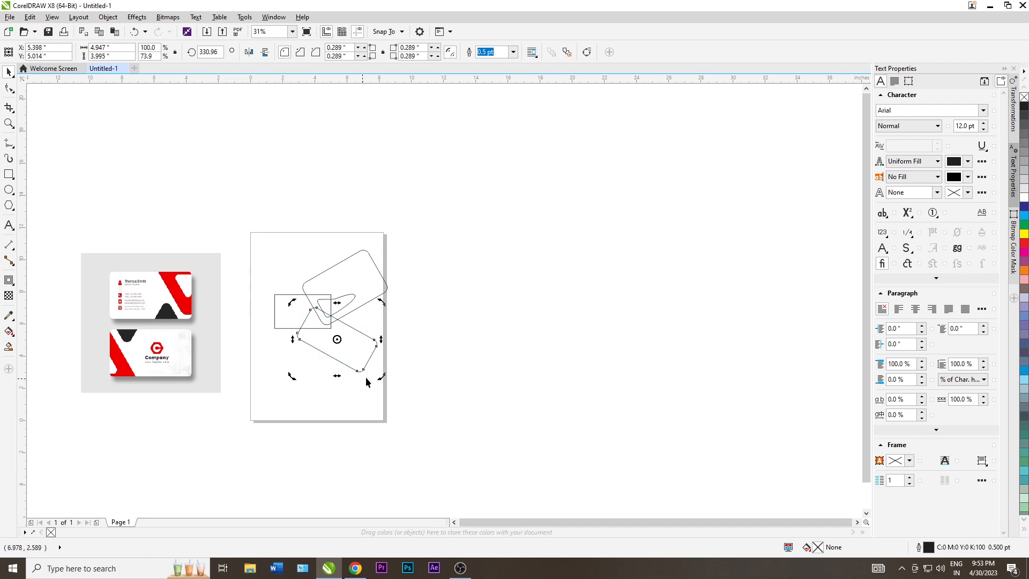
click(306, 335)
scroll(306, 334, up, 1)
click(319, 351)
drag(320, 351, 325, 360)
scroll(326, 332, down, 1)
click(325, 355)
scroll(333, 353, up, 1)
click(337, 351)
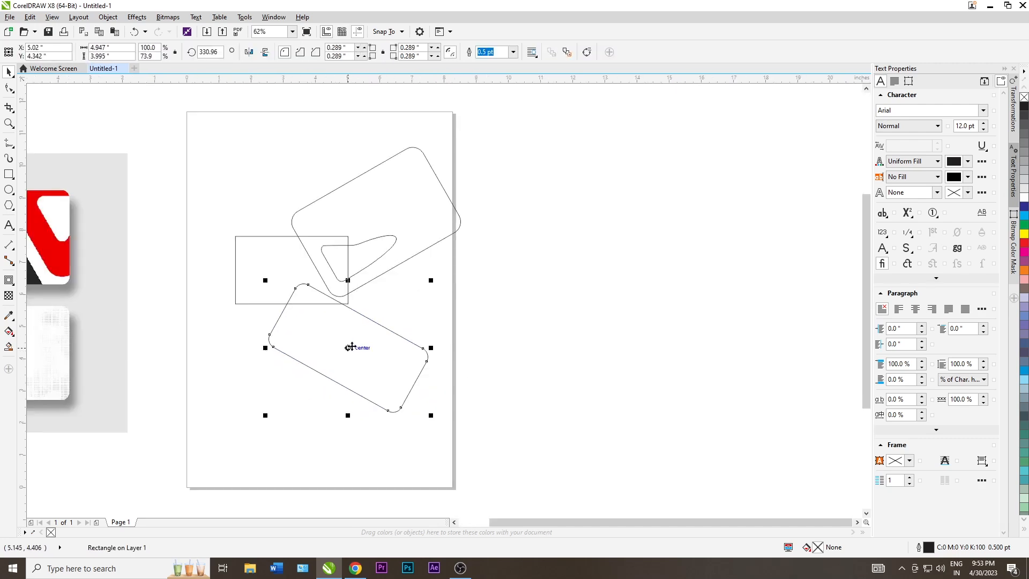
click(9, 347)
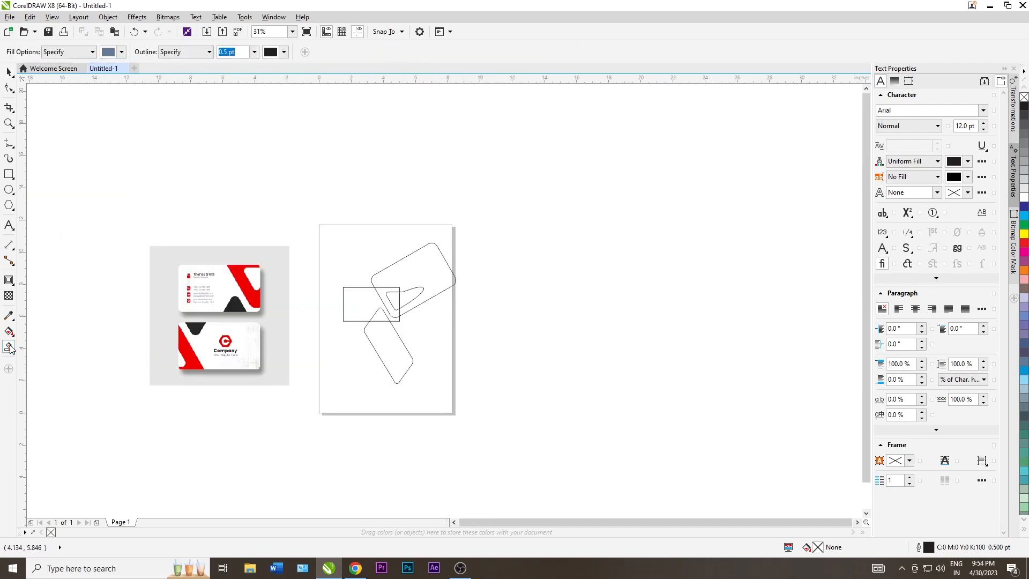
Smart-fill the triangular overlap, the slanted band and the inner rounded region
click(378, 318)
scroll(384, 294, up, 1)
click(383, 290)
click(403, 301)
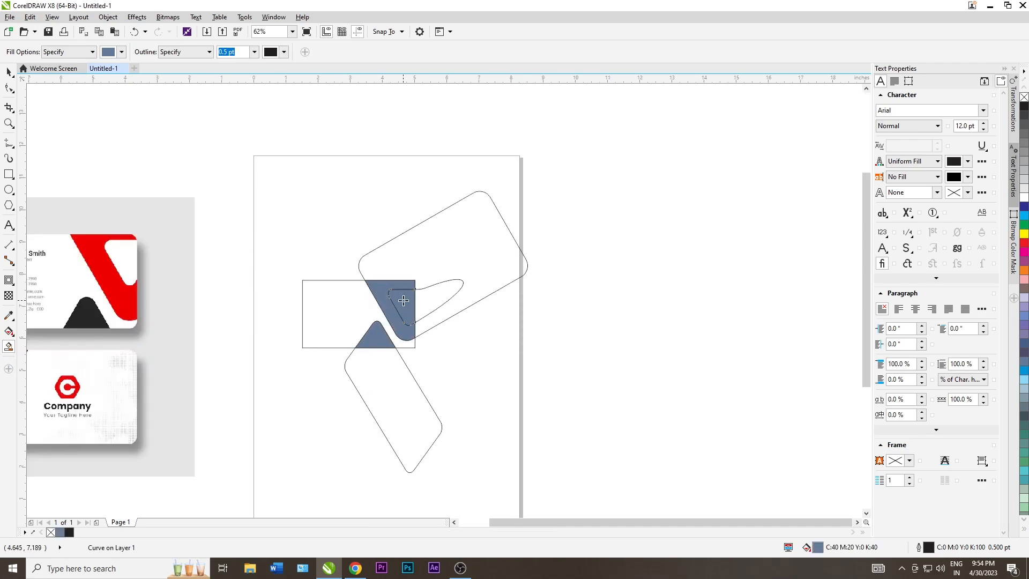
scroll(409, 296, down, 1)
Delete the upper and lower tilted helper rounded rectangles
click(7, 71)
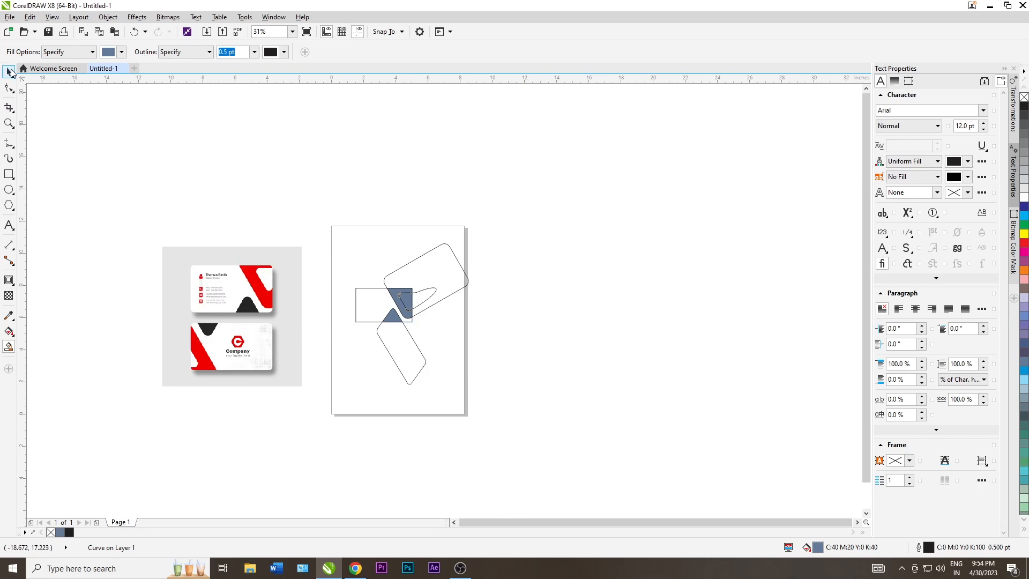
click(558, 358)
click(444, 295)
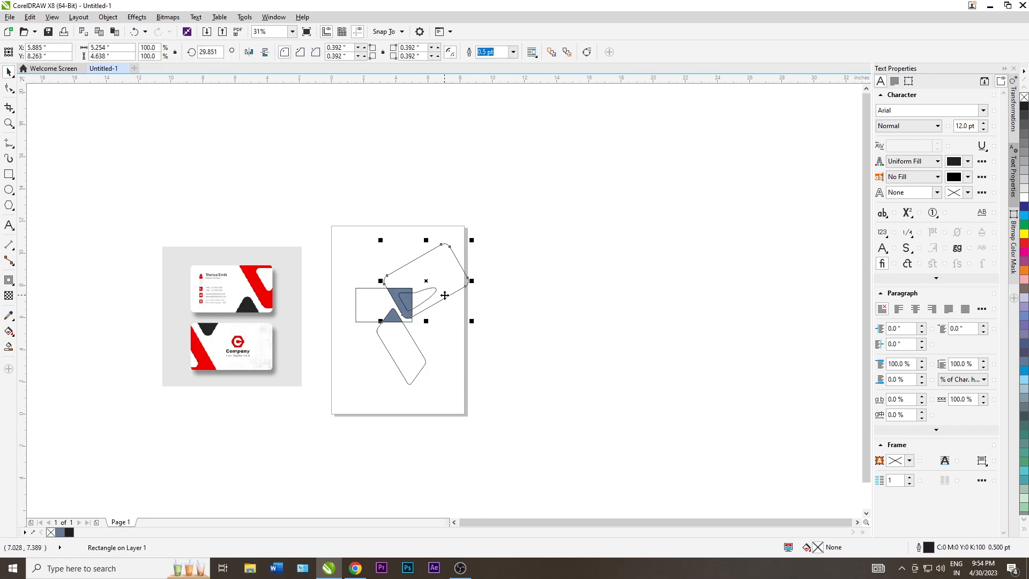
key(Delete)
scroll(429, 297, up, 1)
key(Delete)
Colour the lower triangle black and the slanted band red using the reference card's colours
scroll(468, 278, down, 1)
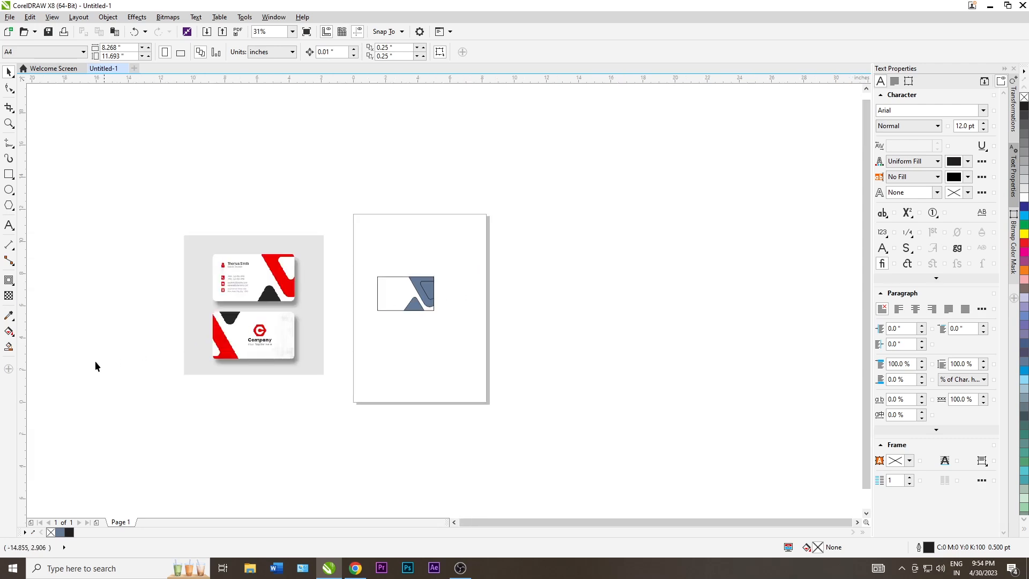
click(8, 315)
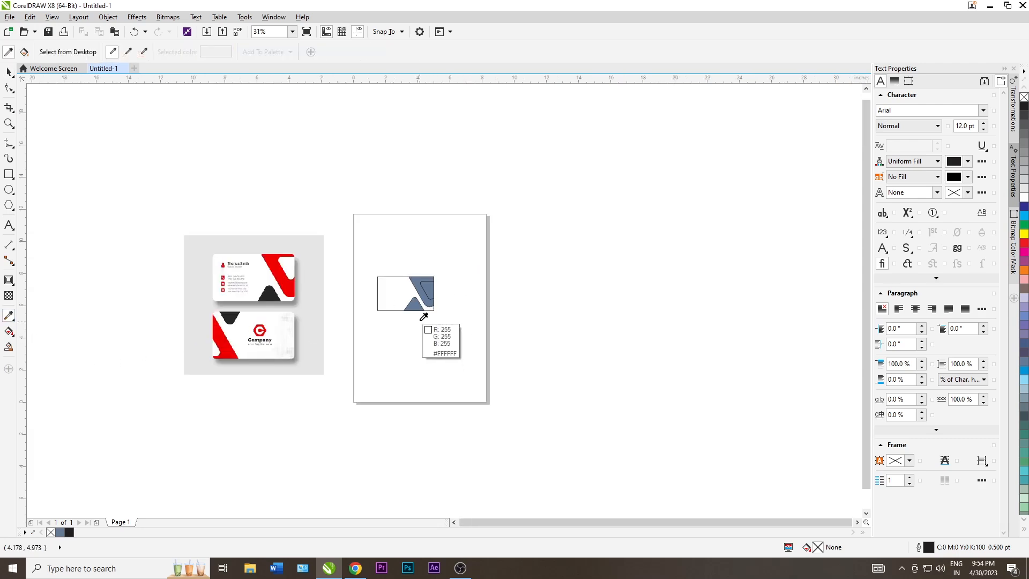
scroll(412, 304, up, 1)
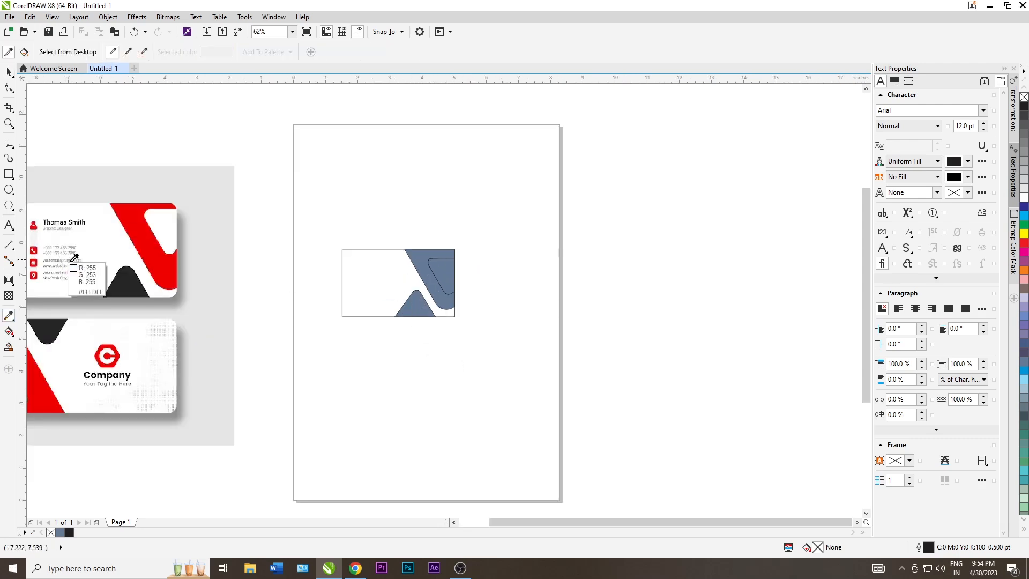
click(132, 278)
click(417, 304)
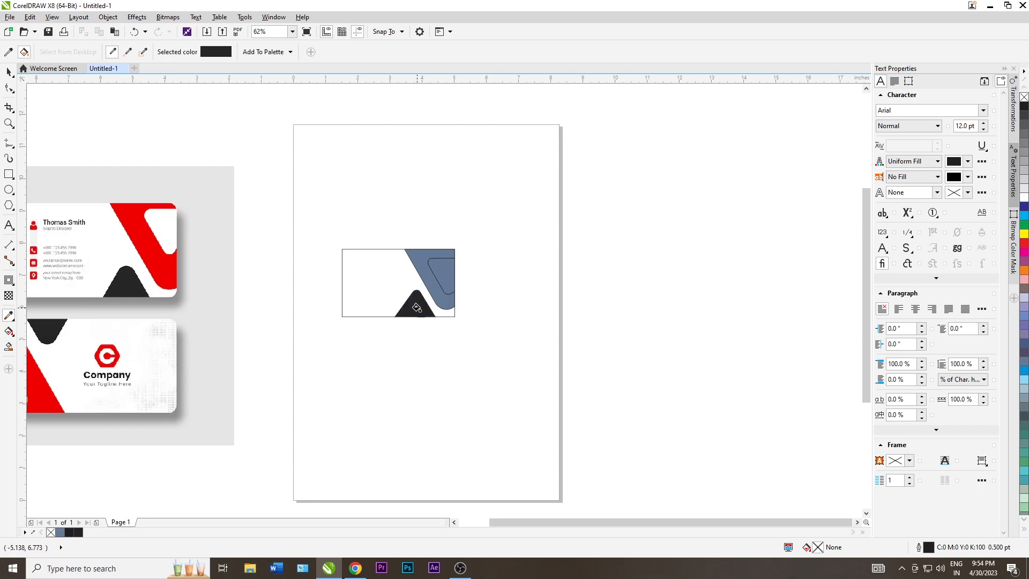
click(8, 315)
click(138, 223)
scroll(432, 278, up, 1)
click(429, 273)
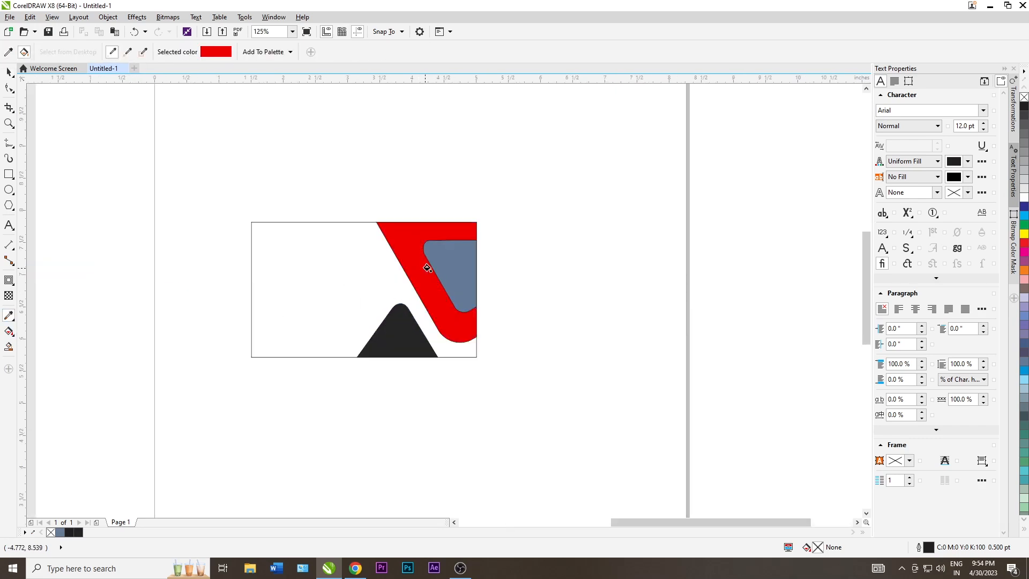
scroll(445, 272, down, 1)
Trim the grey inner shape out of the red band, then delete the grey piece
key(space)
click(448, 270)
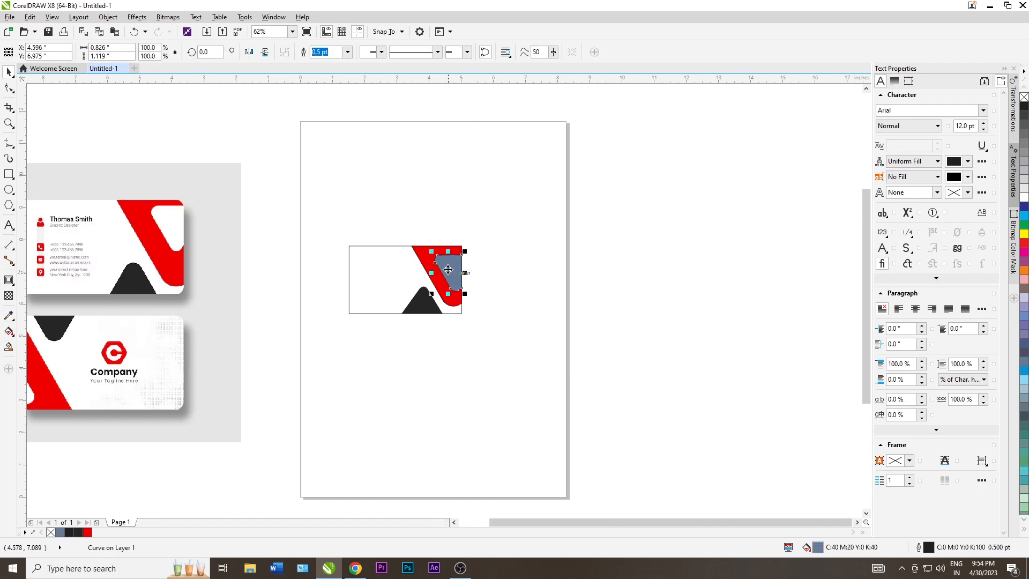
scroll(447, 270, up, 1)
shift+click(411, 255)
scroll(435, 267, down, 1)
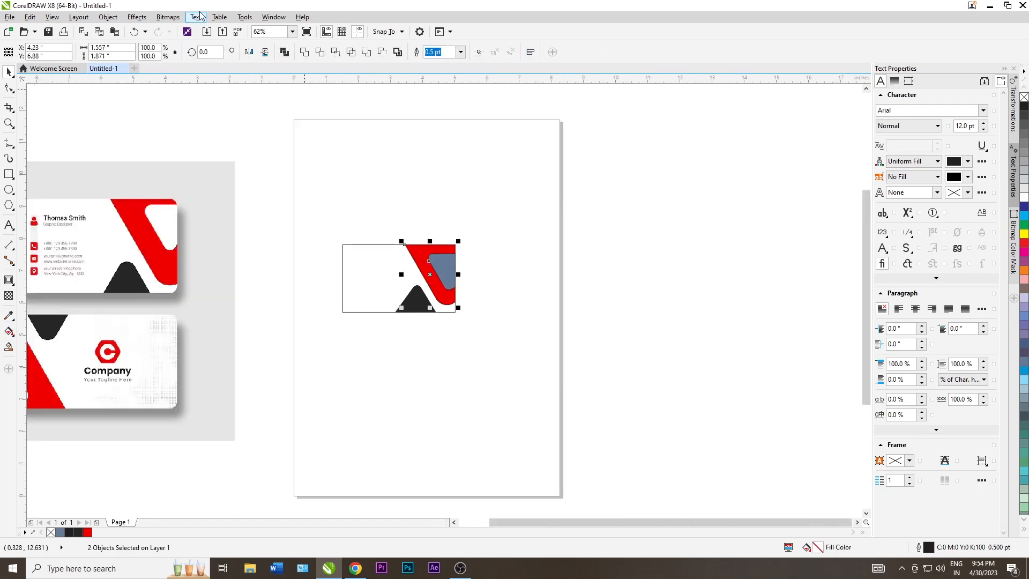
click(320, 52)
click(551, 306)
click(444, 274)
key(Delete)
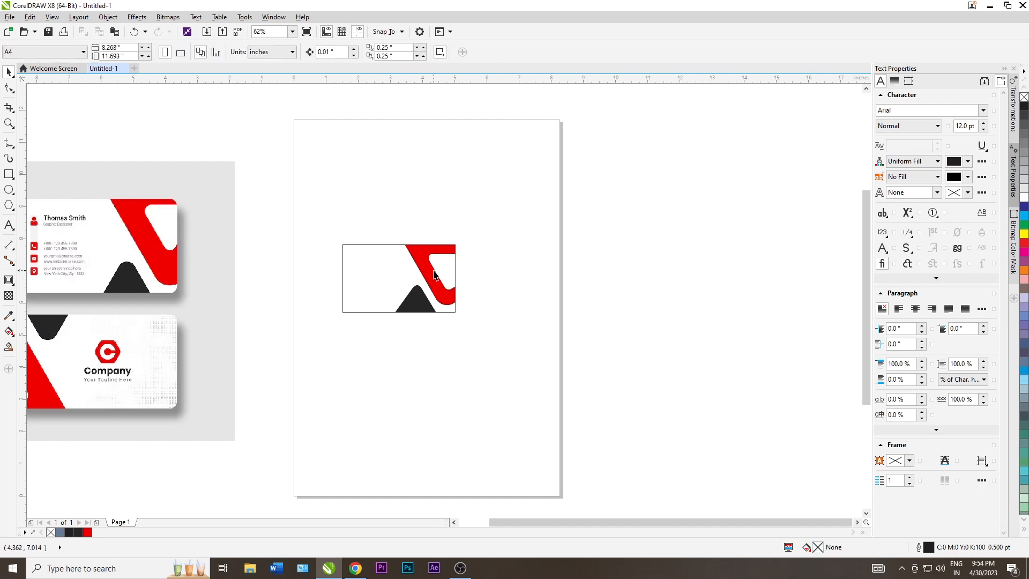
click(433, 273)
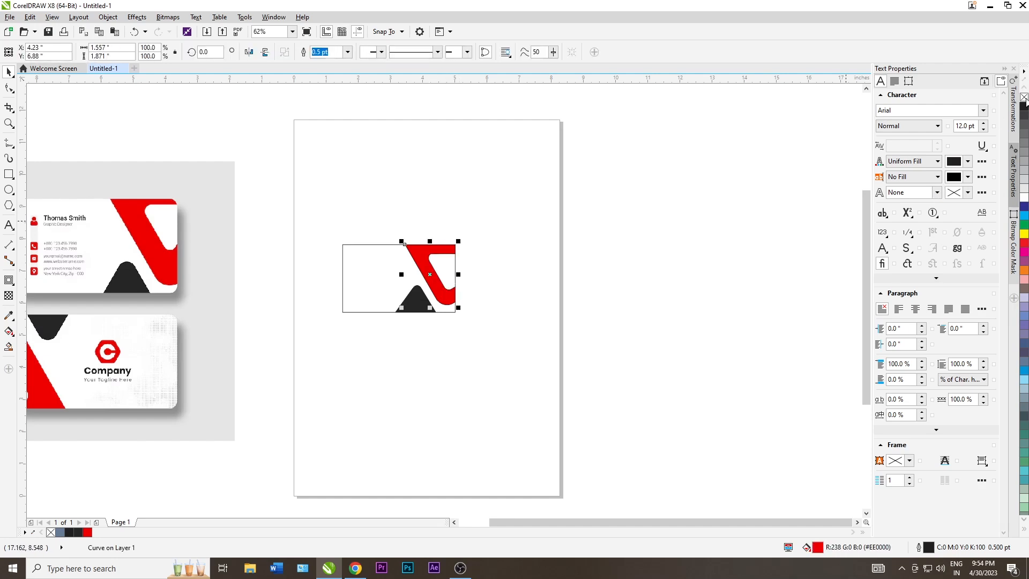
click(600, 207)
scroll(436, 262, down, 1)
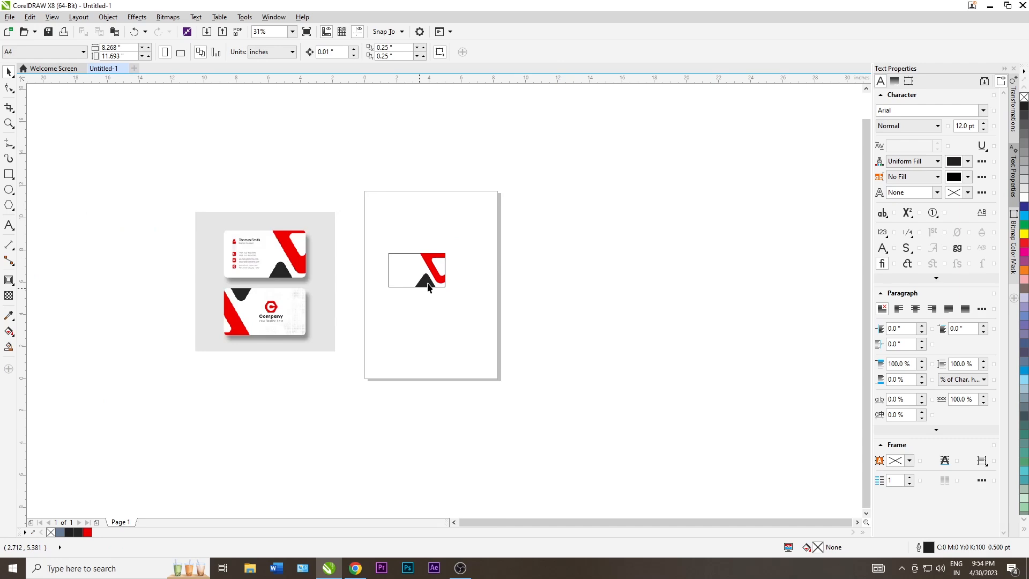
Drop a copy of the card's three shapes below the original
scroll(428, 287, up, 1)
scroll(418, 284, up, 1)
scroll(452, 264, down, 1)
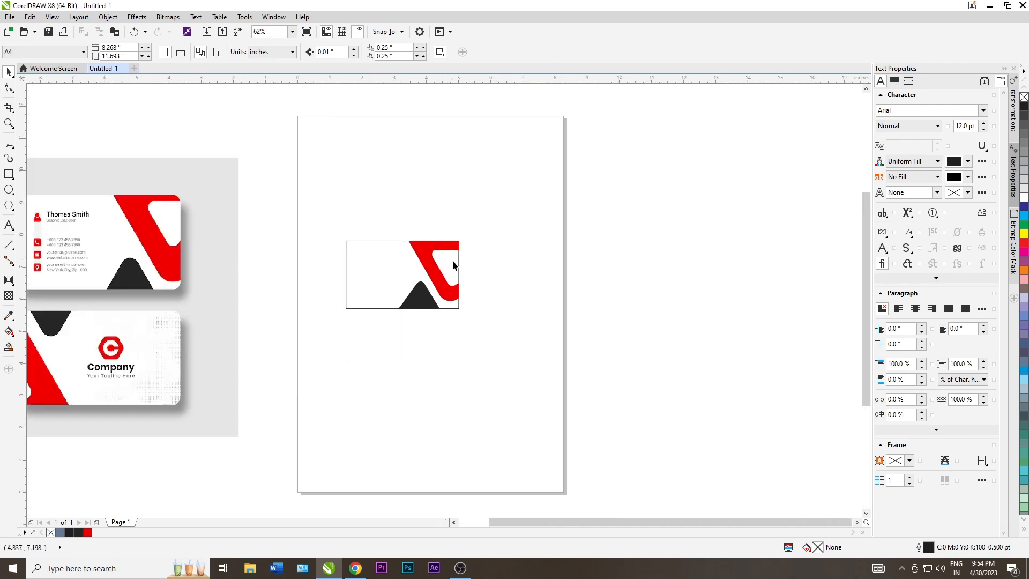
scroll(460, 268, down, 1)
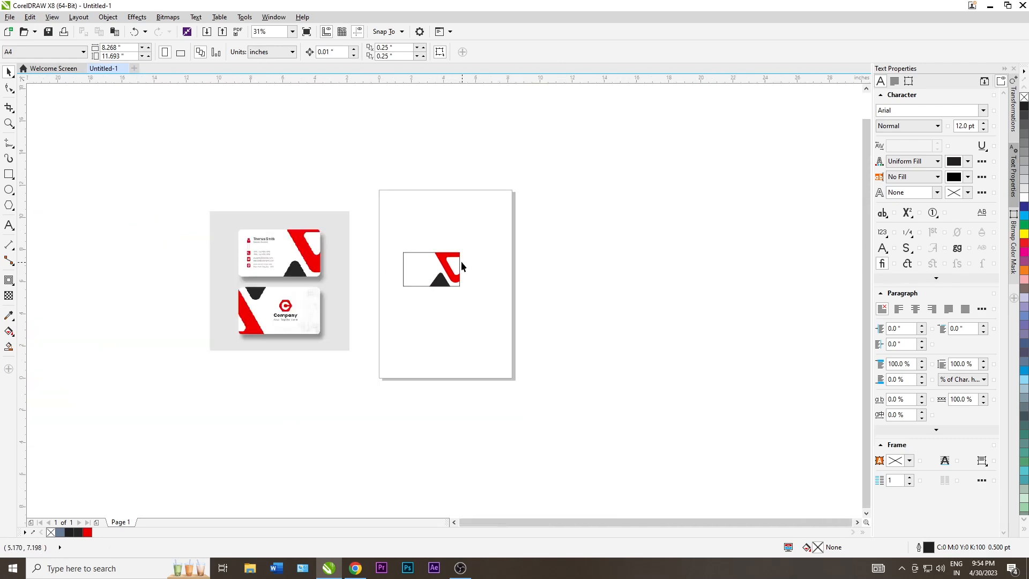
scroll(406, 239, down, 1)
drag(458, 271, 429, 279)
right_click(430, 280)
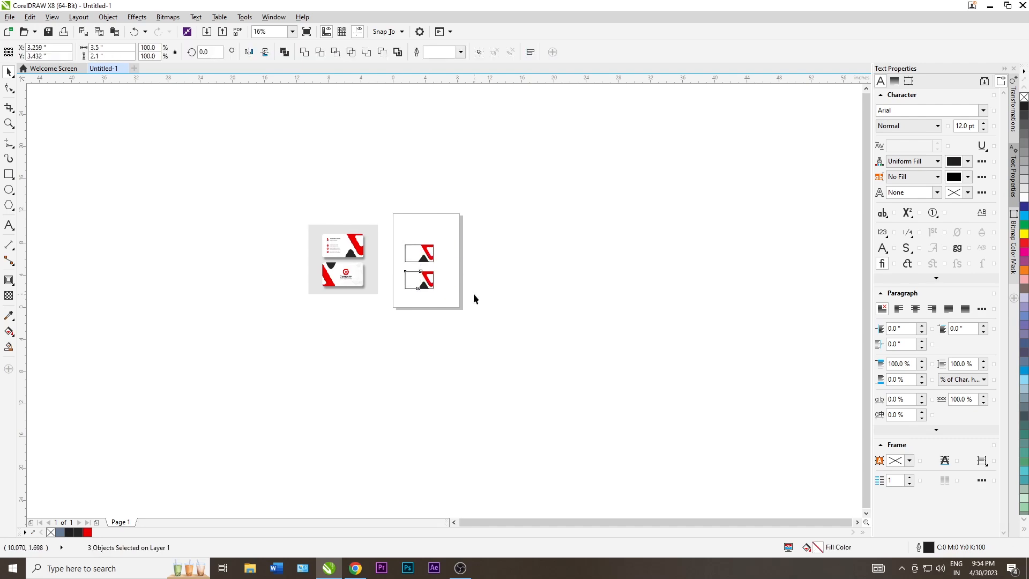
click(473, 294)
Set the 'Graphic Designer' text on the front card to Calibri
scroll(391, 282, up, 1)
scroll(394, 284, up, 1)
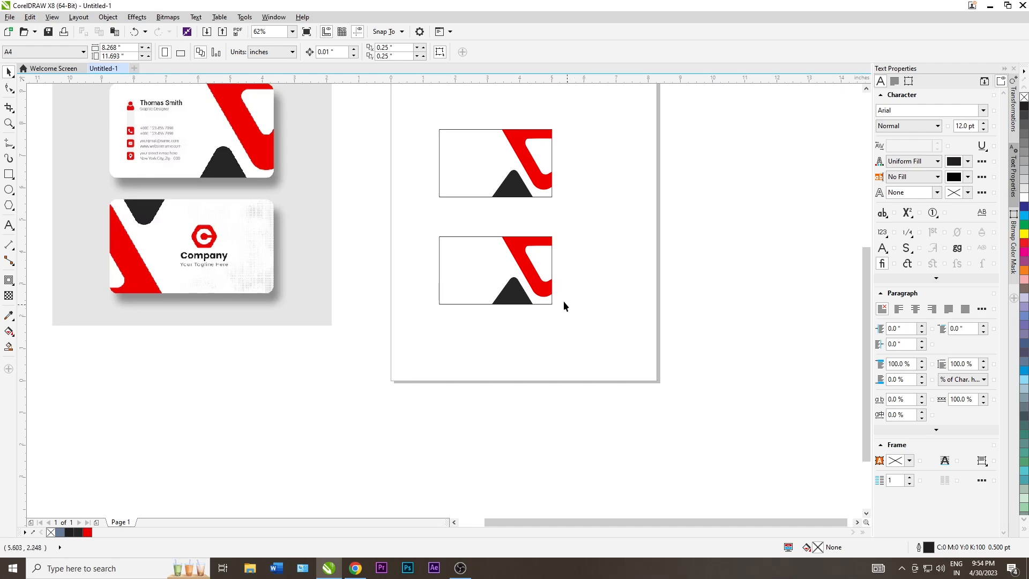
click(455, 246)
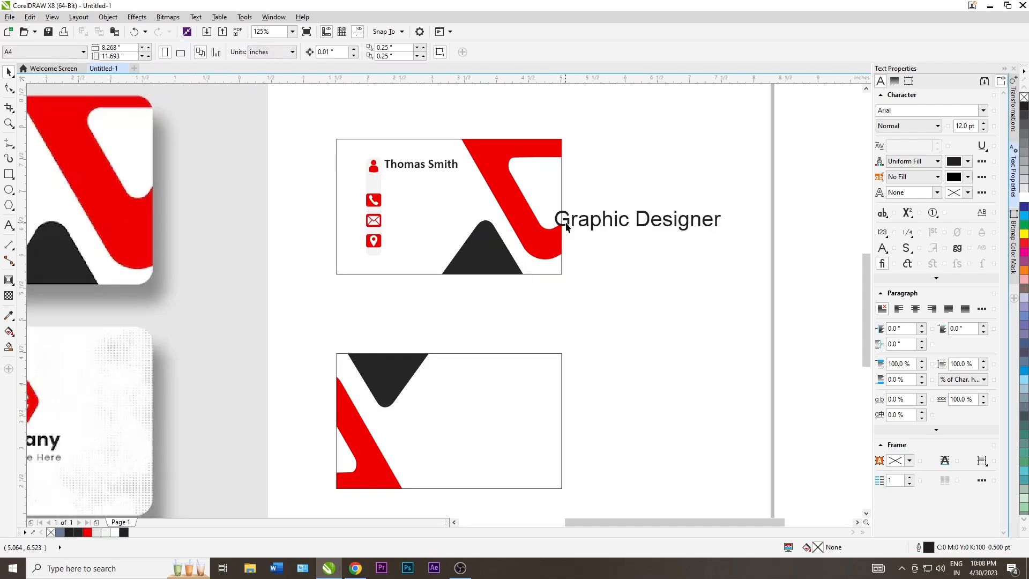
click(566, 227)
click(983, 110)
click(911, 145)
scroll(666, 182, down, 2)
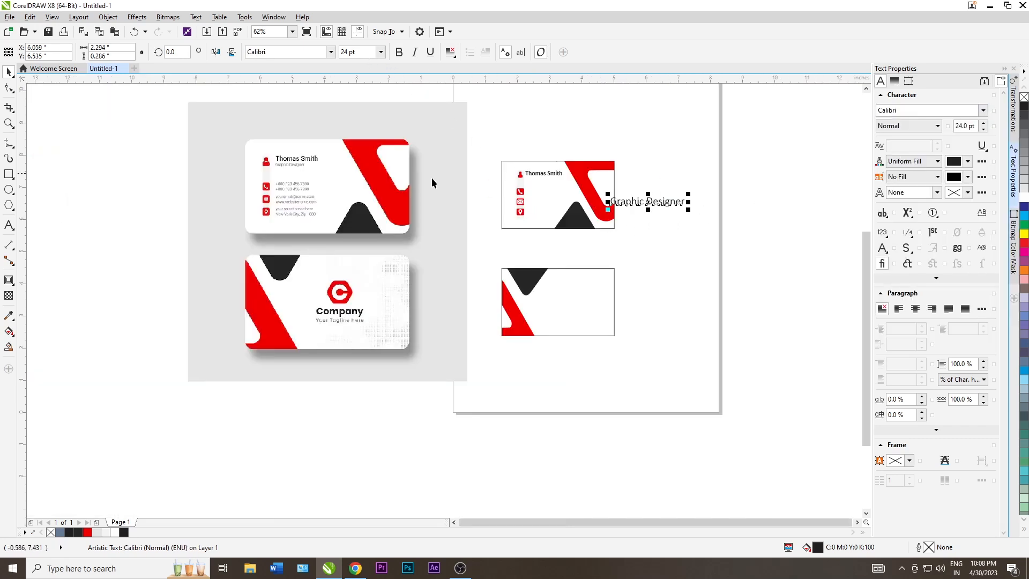
Shrink the Graphic Designer line to 9 pt
click(532, 177)
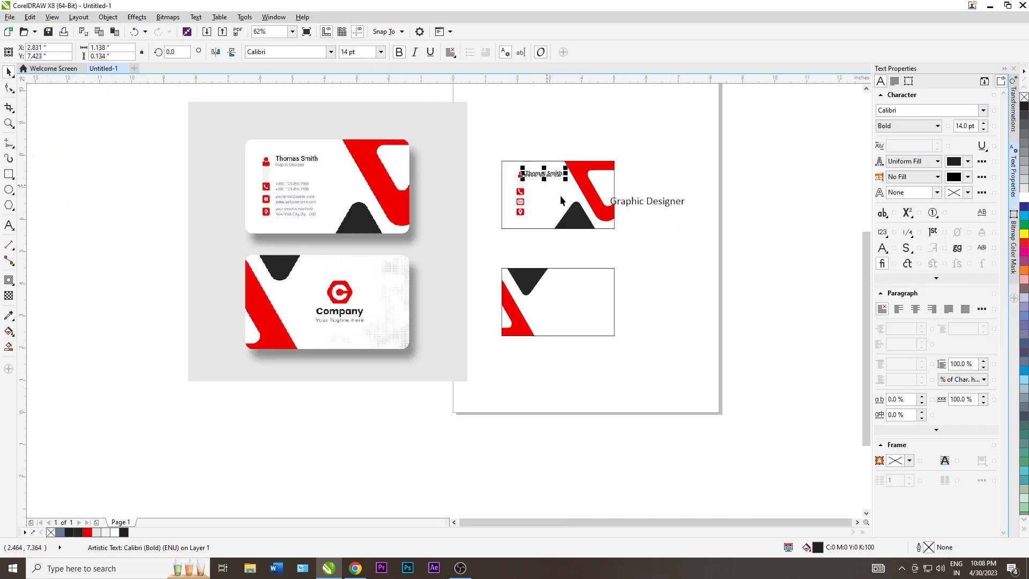
click(661, 259)
click(634, 203)
drag(356, 52, 303, 52)
text(9)
key(Return)
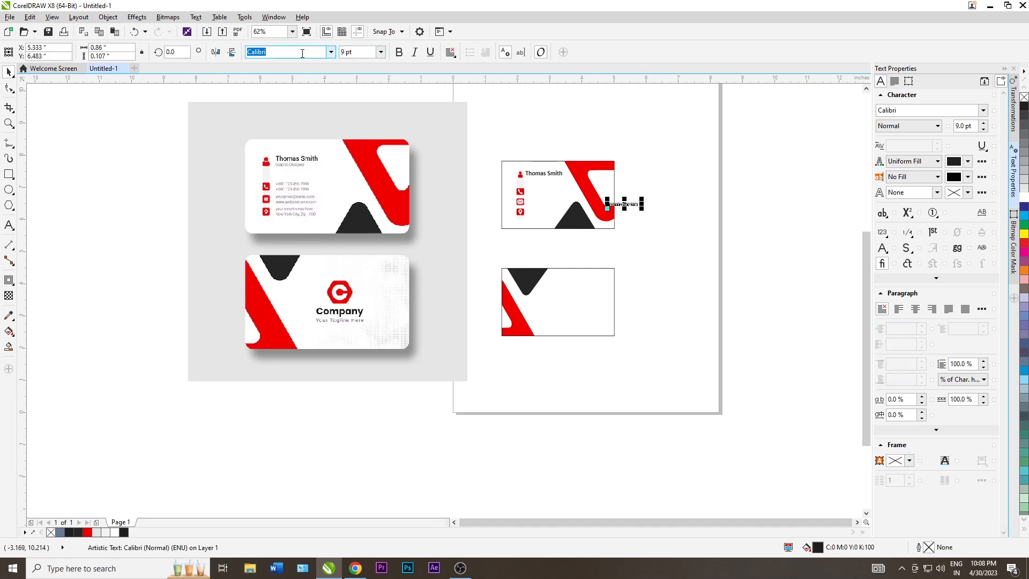
shift+click(529, 174)
key(l)
click(697, 249)
scroll(540, 204, up, 2)
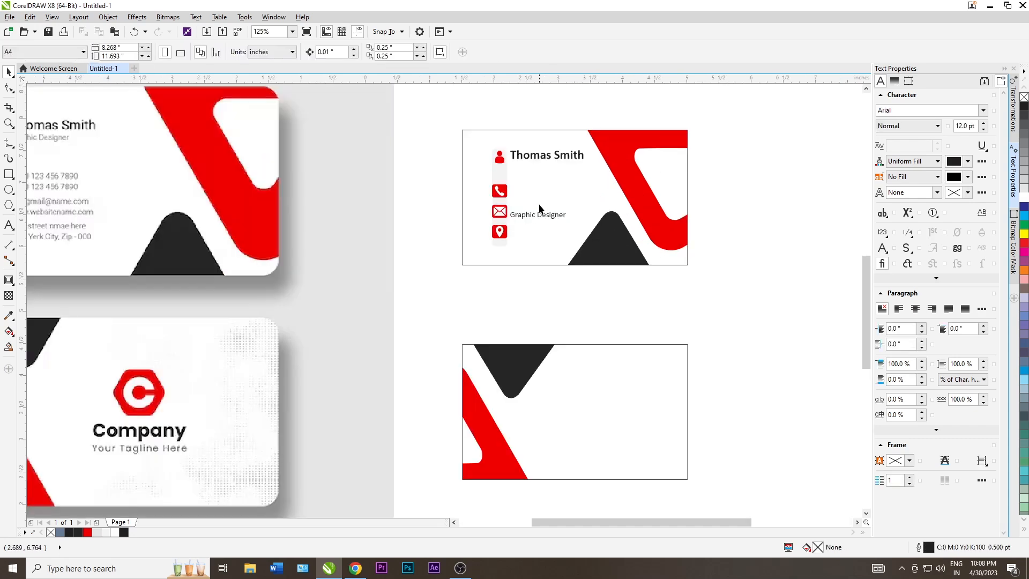
drag(535, 214, 537, 168)
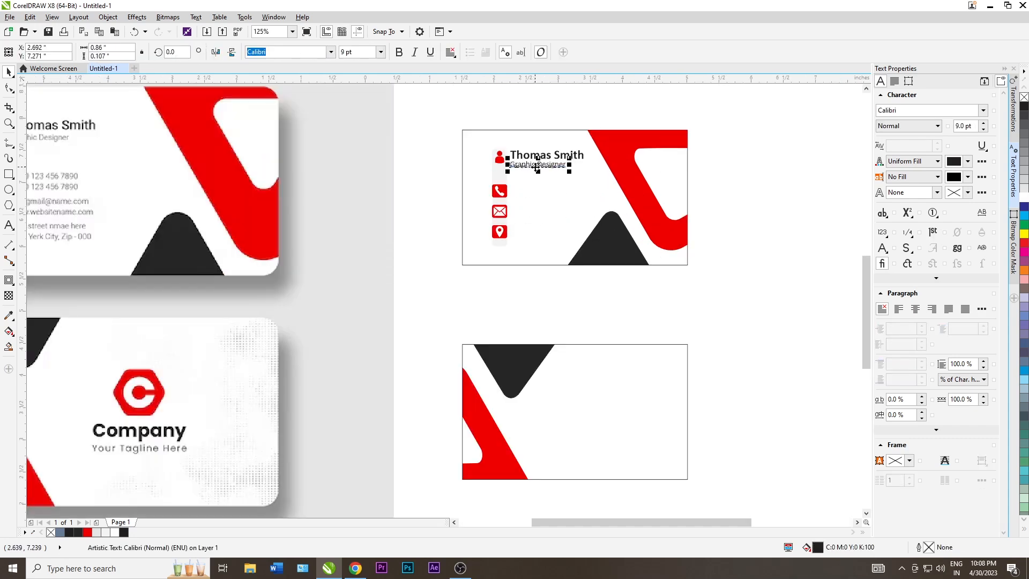
click(721, 230)
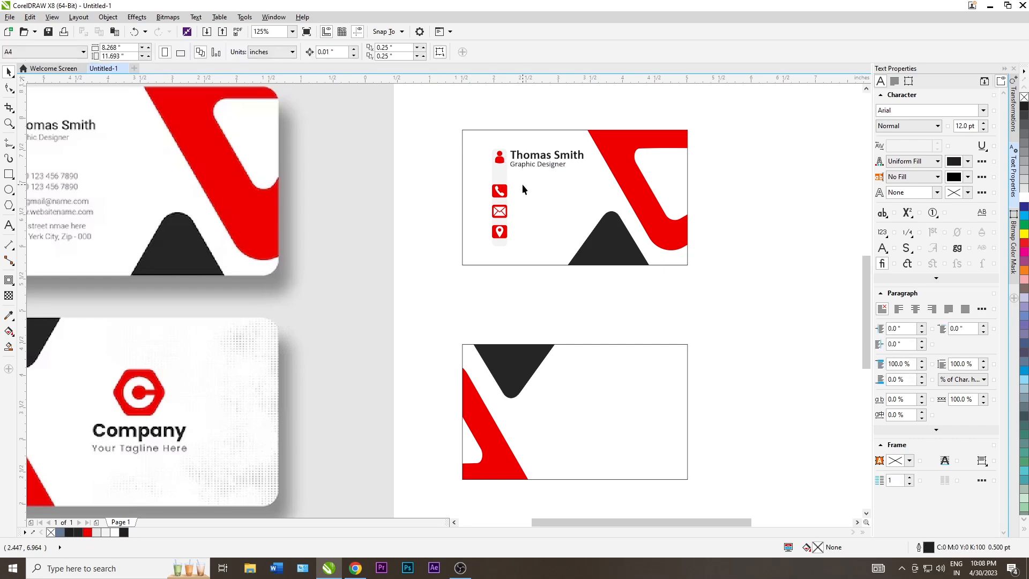
scroll(522, 188, down, 2)
drag(523, 168, 522, 195)
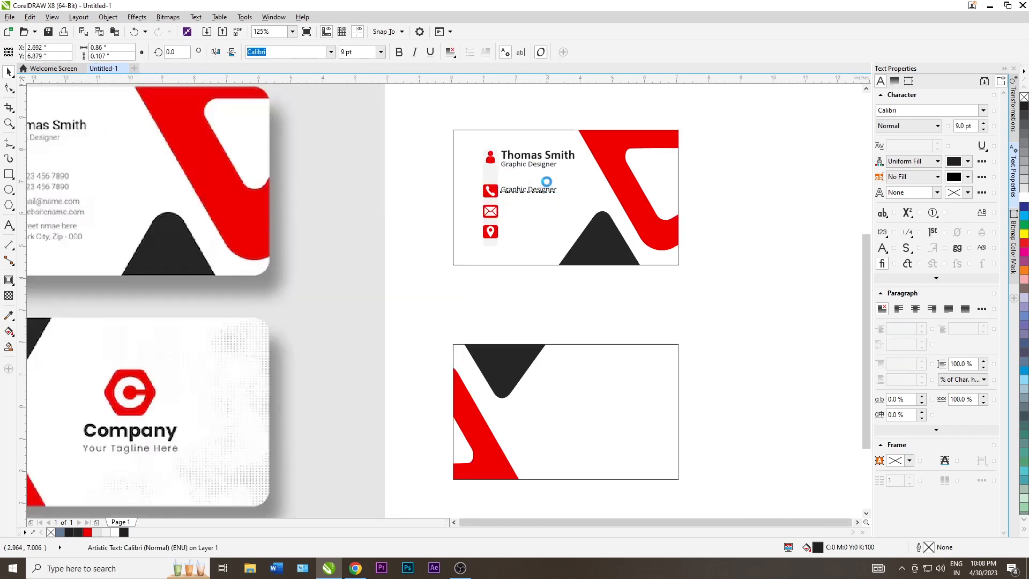
scroll(530, 188, down, 3)
scroll(269, 183, up, 3)
key(F8)
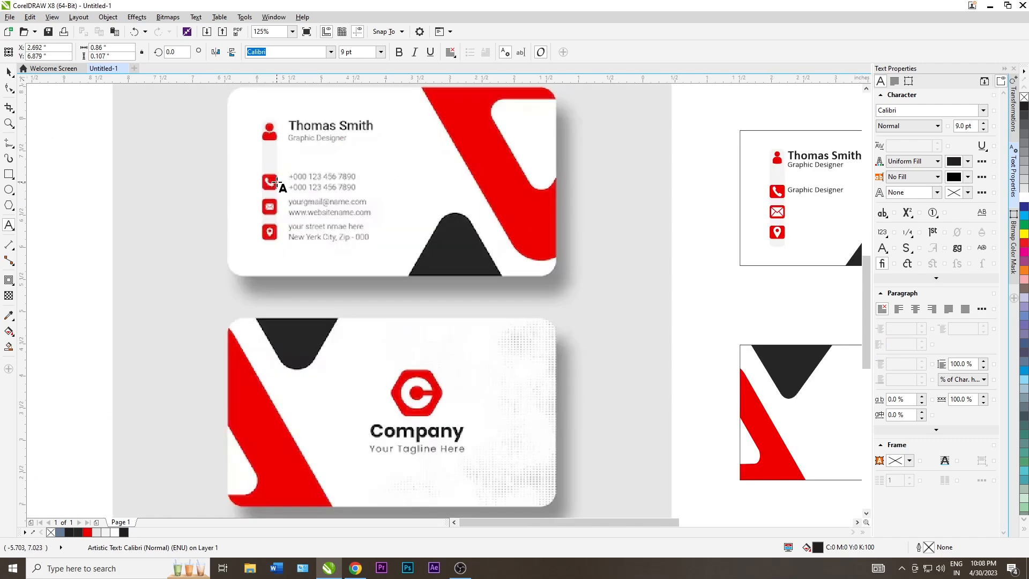
key(ctrl+a)
key(Delete)
text(+00)
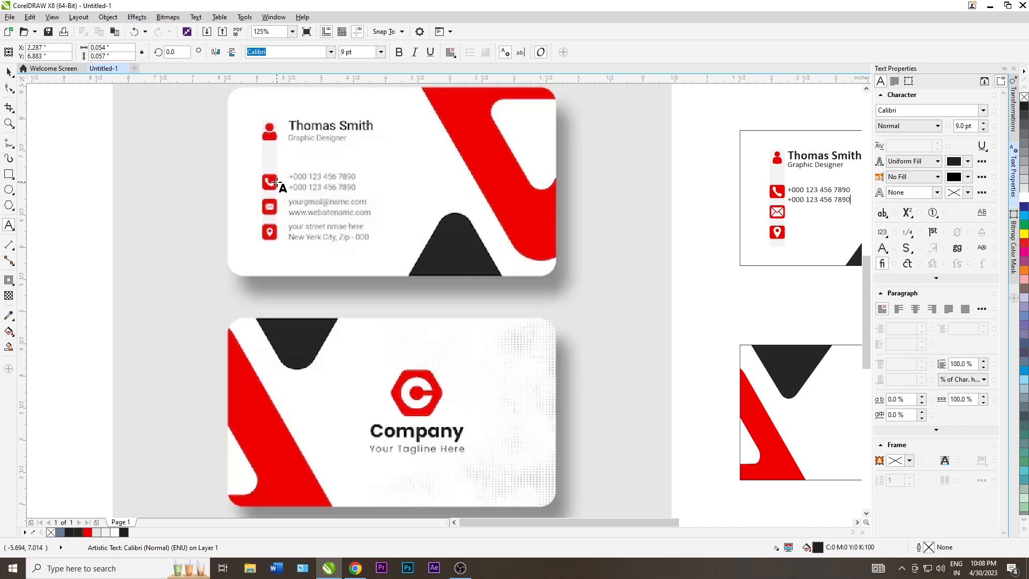
Centre the phone-number lines vertically on the phone icon
click(9, 71)
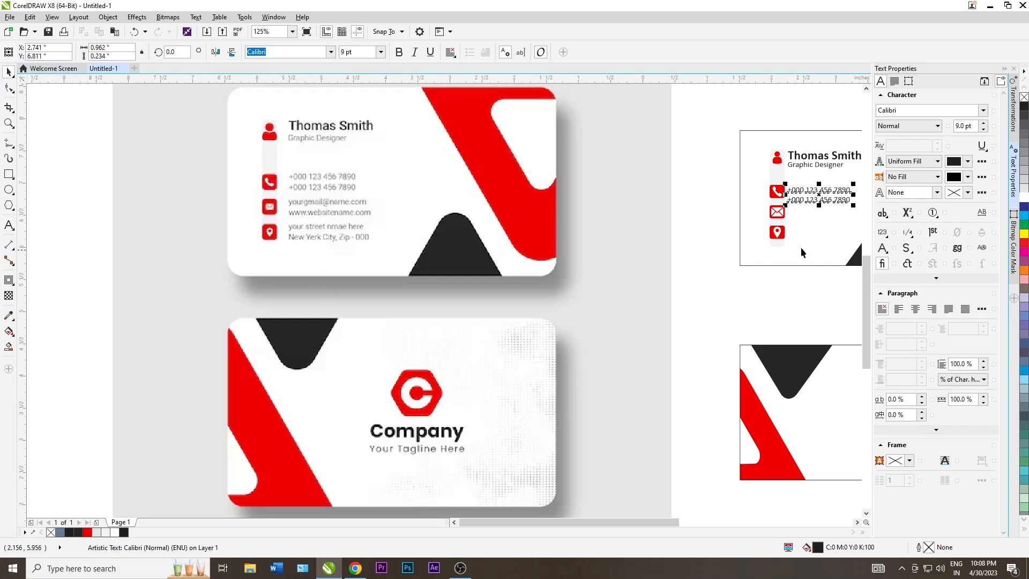
shift+click(776, 194)
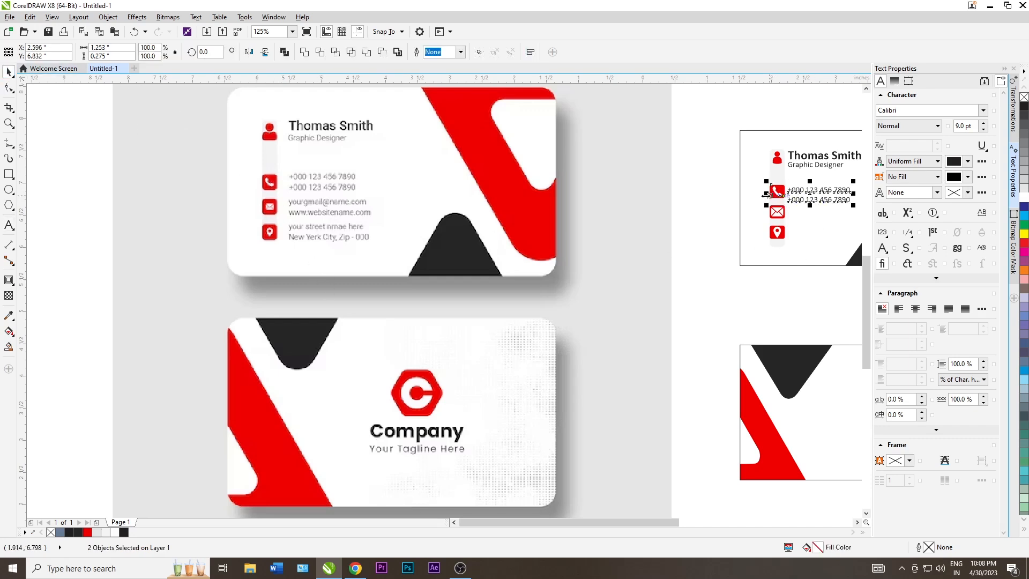
key(c)
click(612, 191)
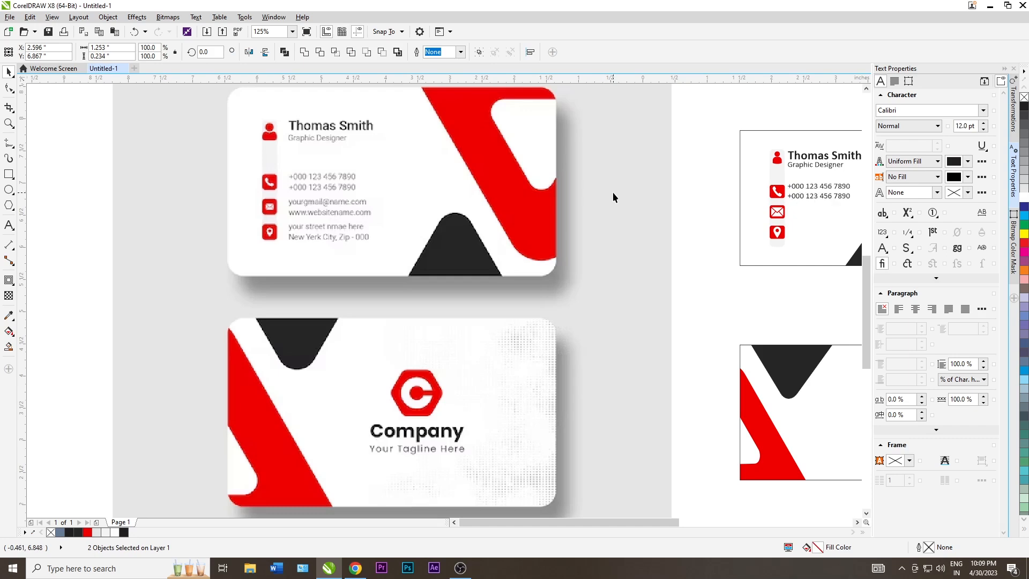
scroll(388, 143, down, 2)
Copy the phone text beside the envelope icon and replace it with the placeholder e-mail address
click(751, 224)
scroll(637, 168, up, 2)
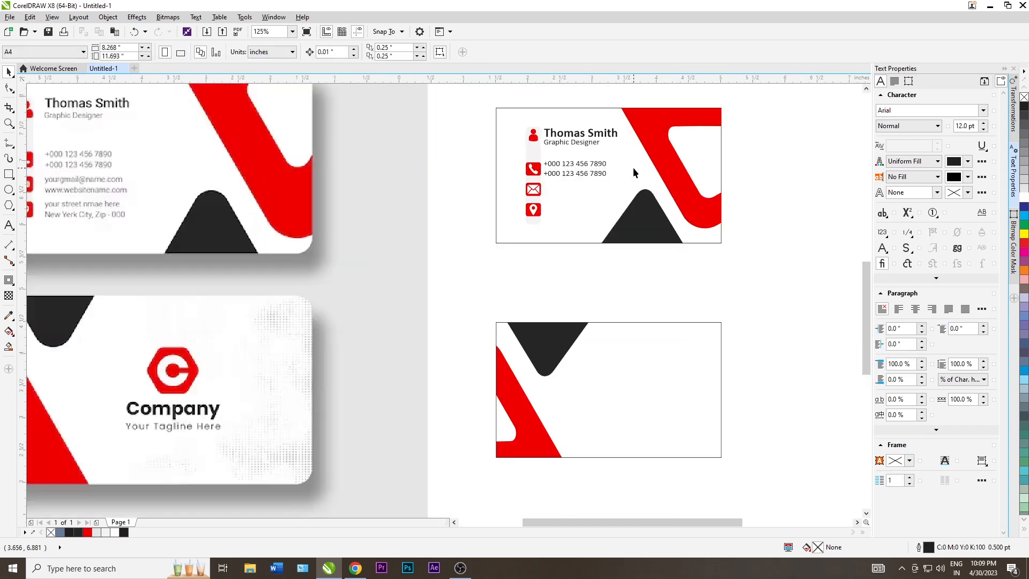
mouse_move(566, 177)
mouse_down()
mouse_move(565, 204)
mouse_move(576, 185)
mouse_up()
key(F8)
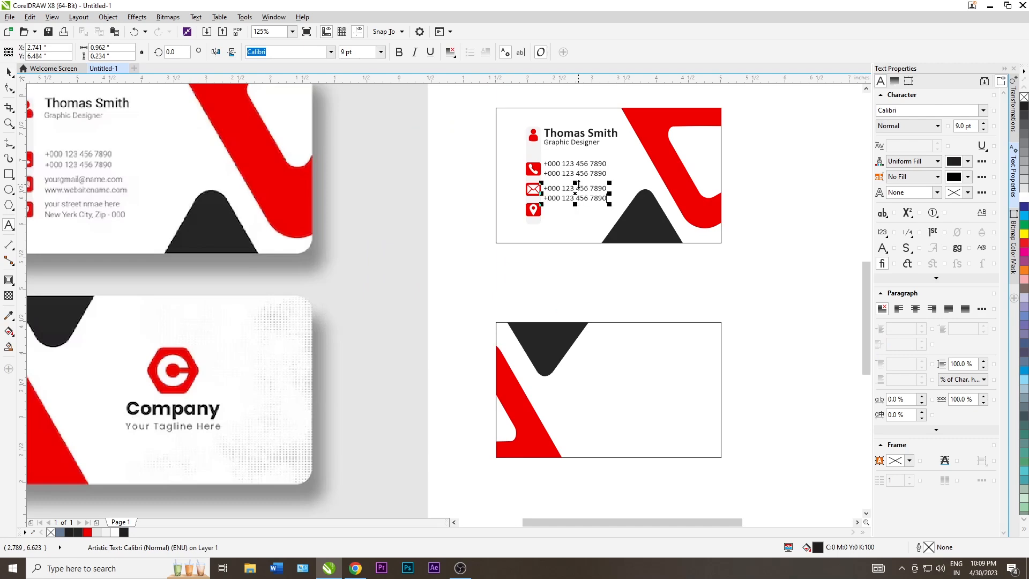
key(ctrl+a)
key(BackSpace)
scroll(581, 187, up, 2)
scroll(614, 197, down, 4)
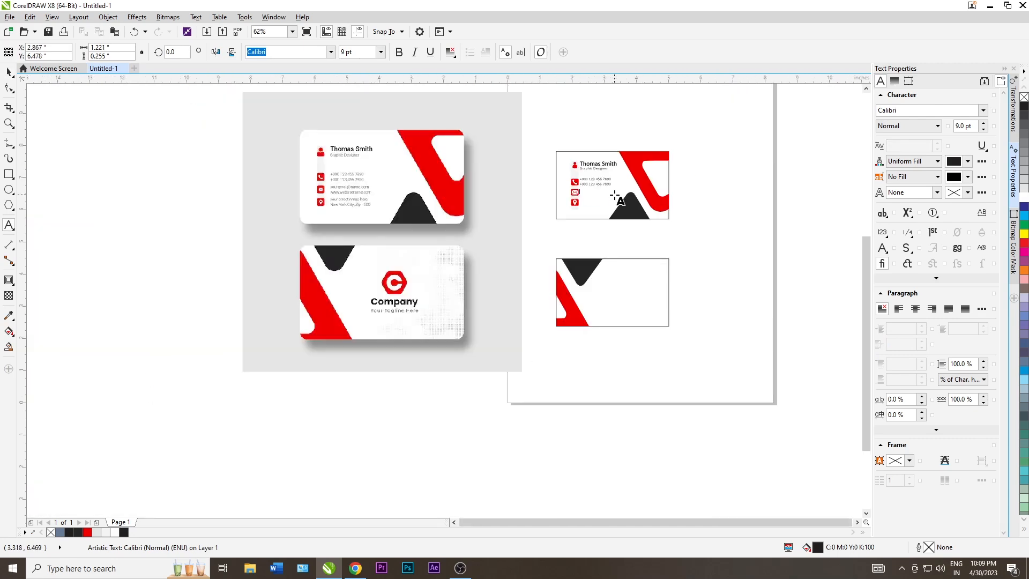
scroll(591, 205, up, 2)
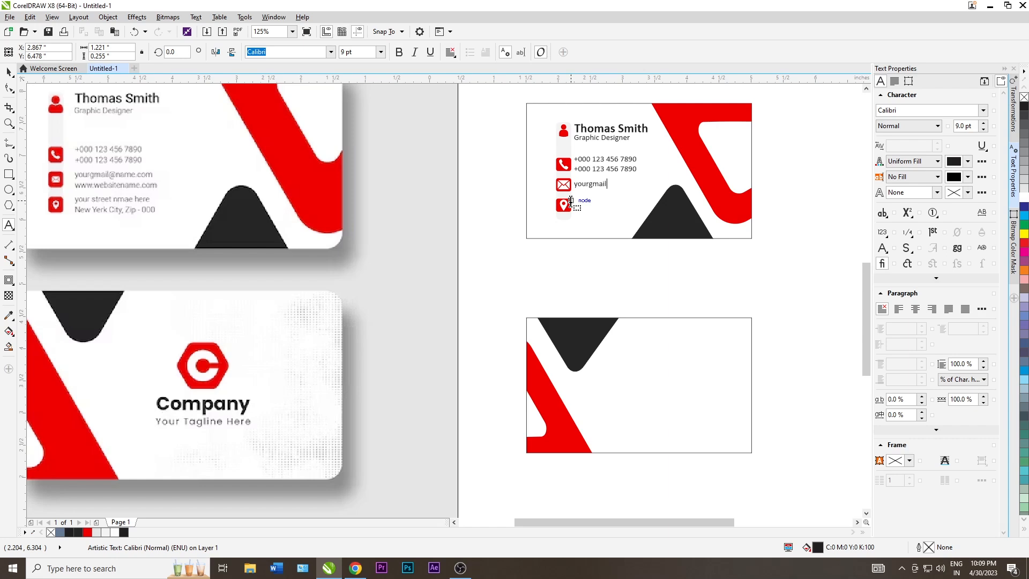
text(@name.com)
key(Return)
key(BackSpace)
key(ctrl+z)
key(Return)
text(www.websit)
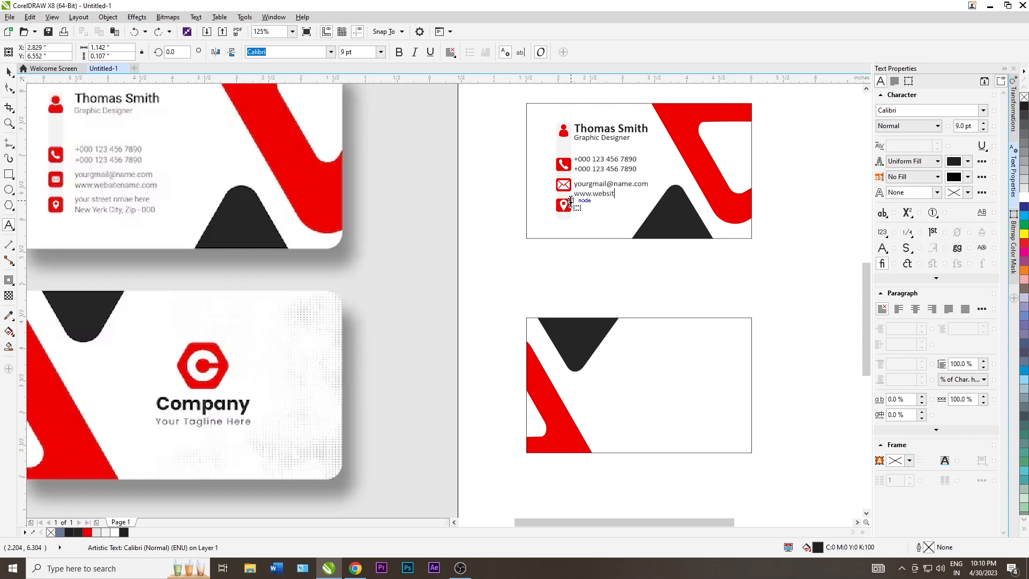
text(ename.com)
click(8, 71)
Centre the e-mail and website lines vertically on the envelope icon
click(464, 198)
click(599, 191)
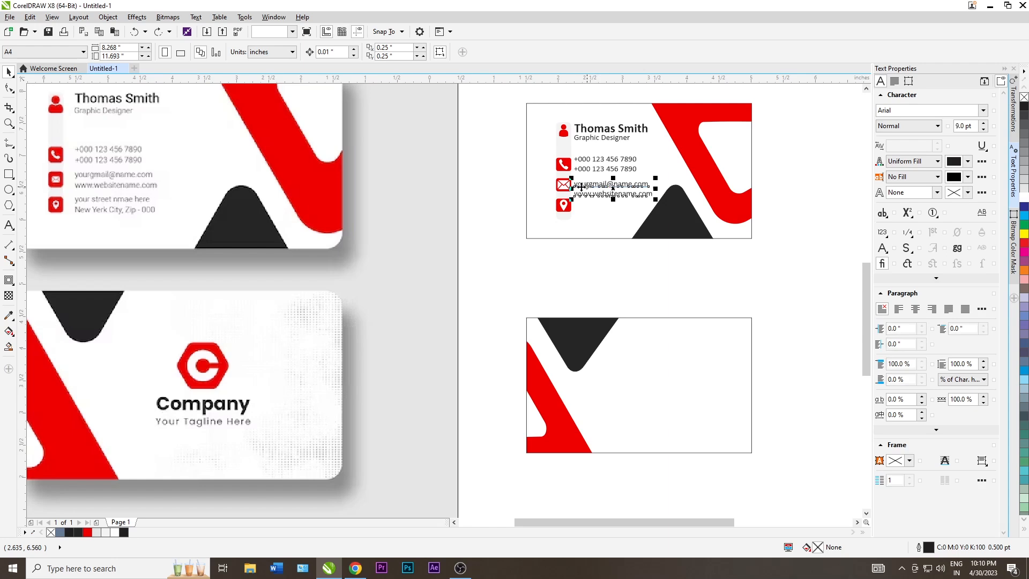
shift+click(557, 188)
key(e)
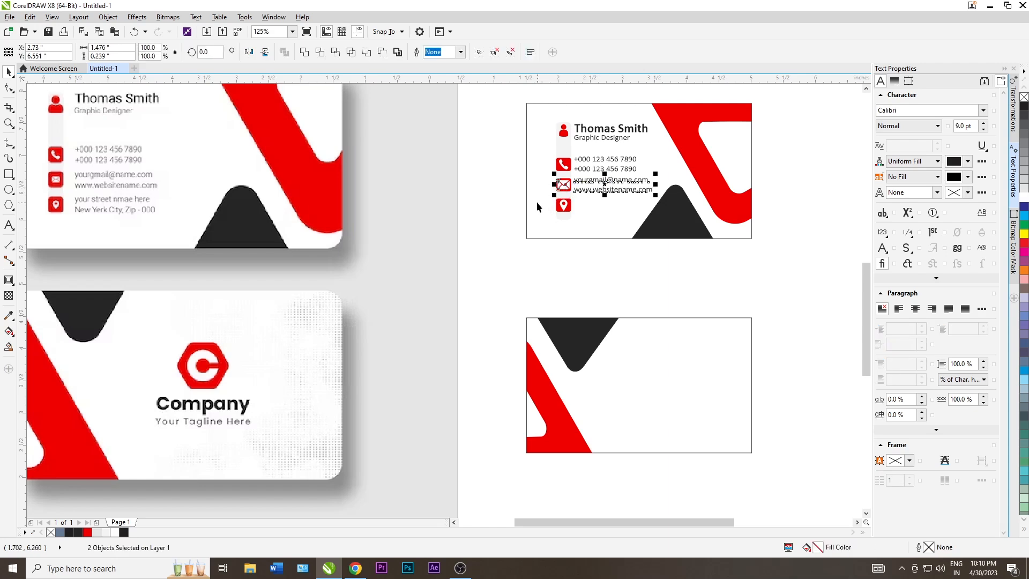
click(537, 202)
Drop a copy of the e-mail and website lines beside the location pin
click(462, 183)
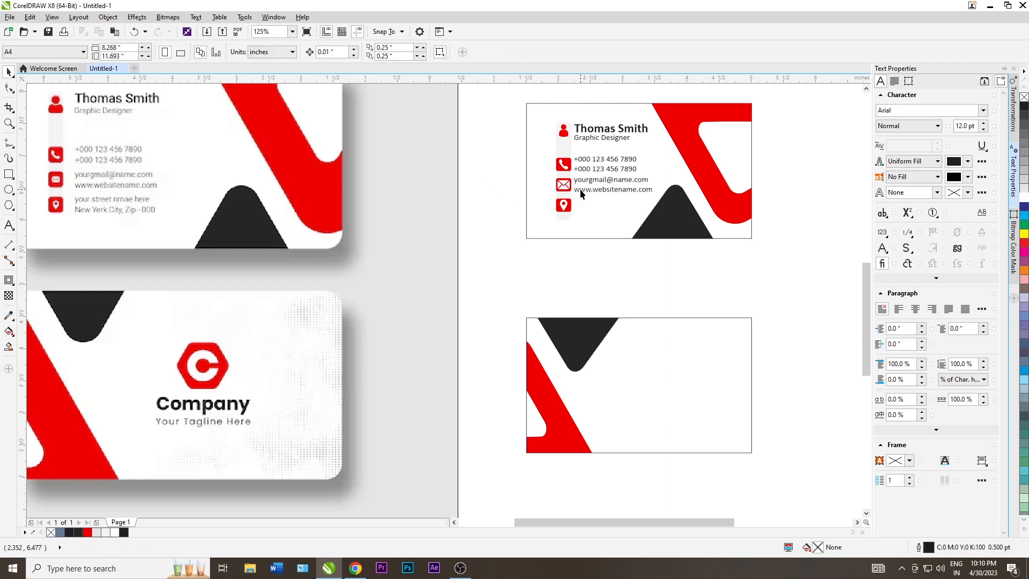
click(582, 193)
drag(581, 193, 582, 214)
right_click(582, 214)
Nudge the red swoosh and black triangle slightly to the right
click(518, 225)
scroll(519, 225, down, 1)
scroll(586, 238, up, 1)
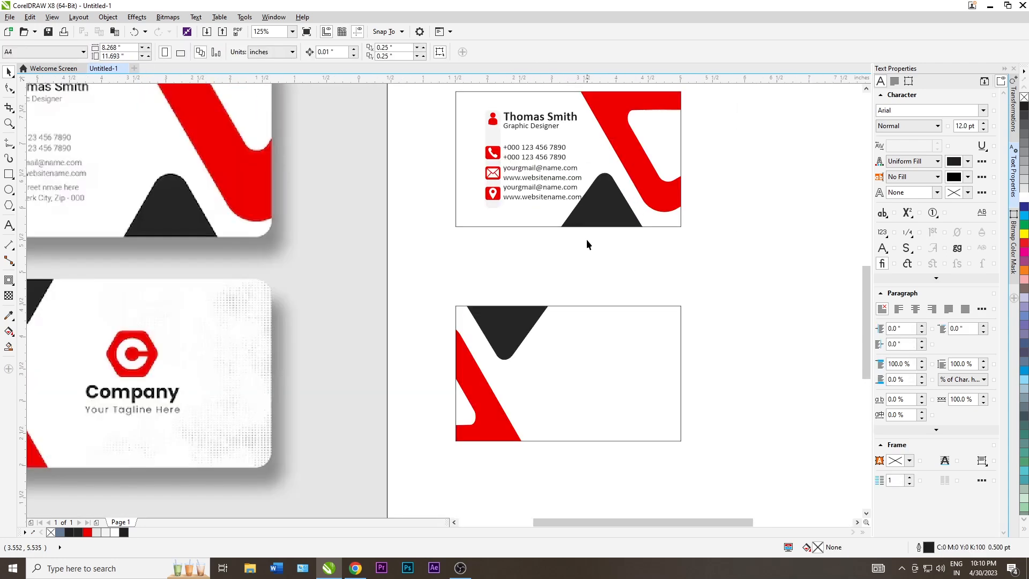
click(597, 217)
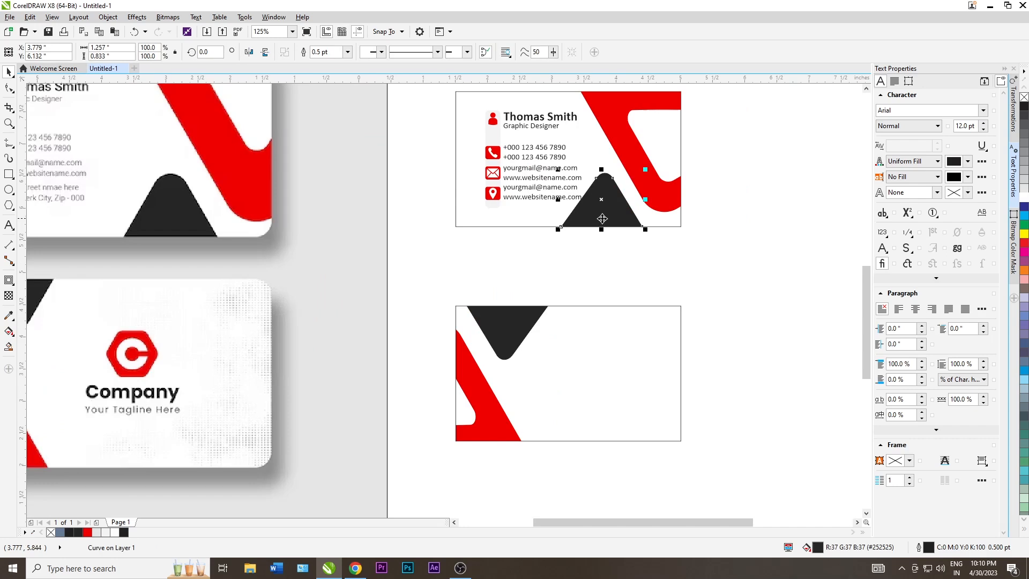
click(619, 260)
click(650, 196)
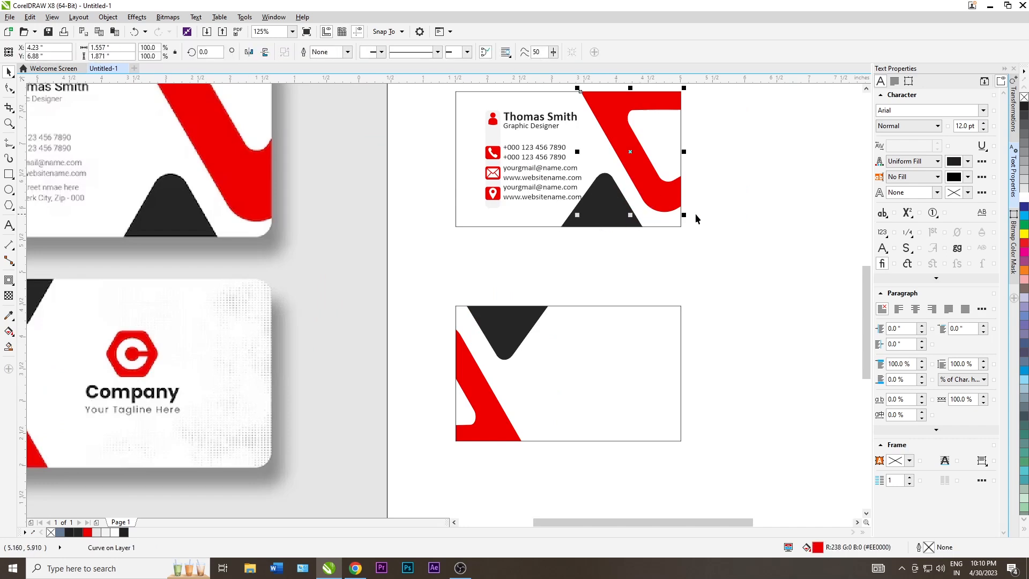
click(621, 203)
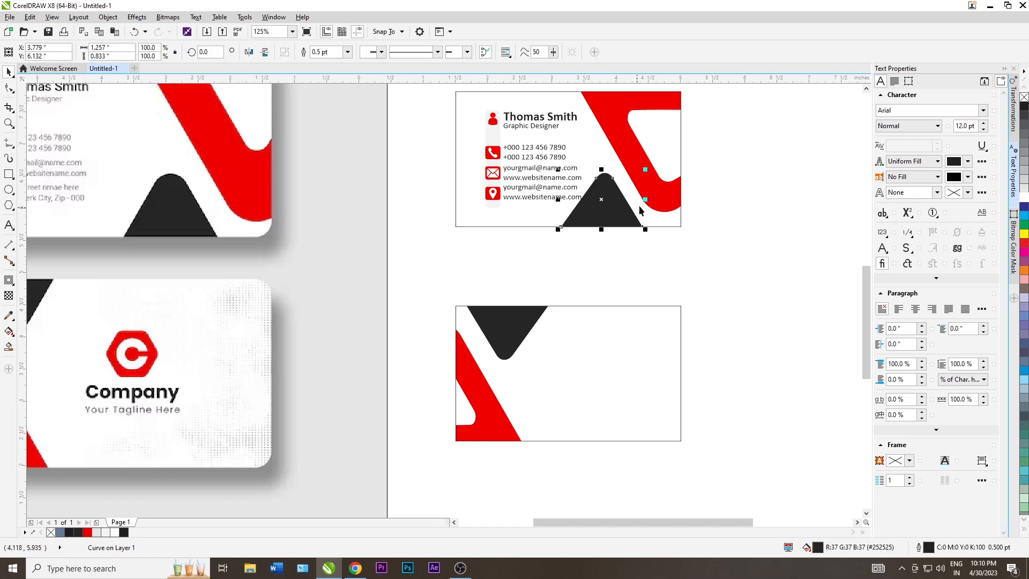
shift+click(621, 159)
drag(621, 159, 633, 160)
click(754, 230)
PowerClip the swoosh and triangle inside the front card rectangle
click(675, 200)
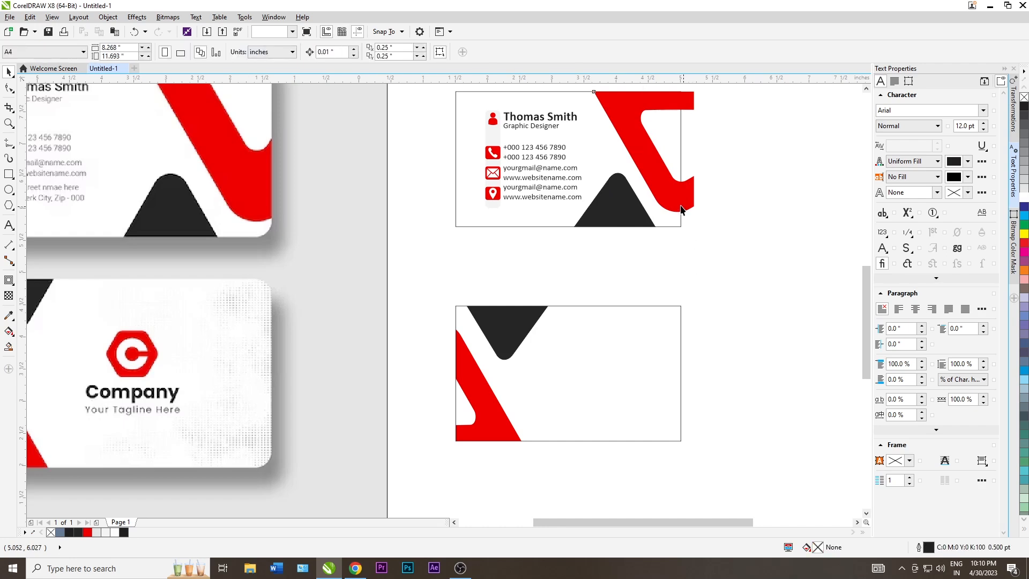
shift+click(586, 222)
right_click(586, 224)
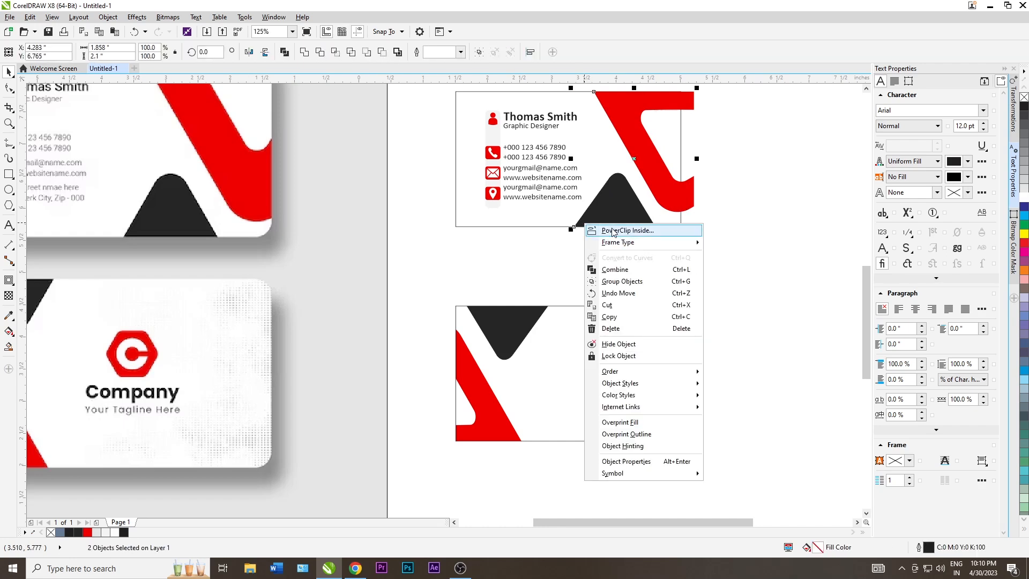
click(609, 230)
click(516, 209)
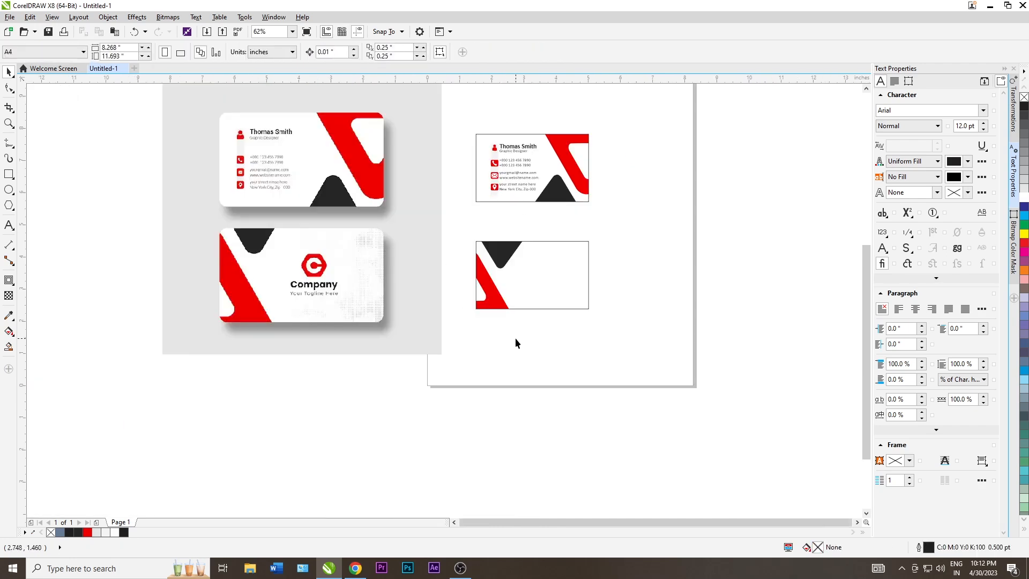
Place a copy of the reference card image to the right of the page
scroll(379, 307, up, 2)
scroll(305, 262, down, 4)
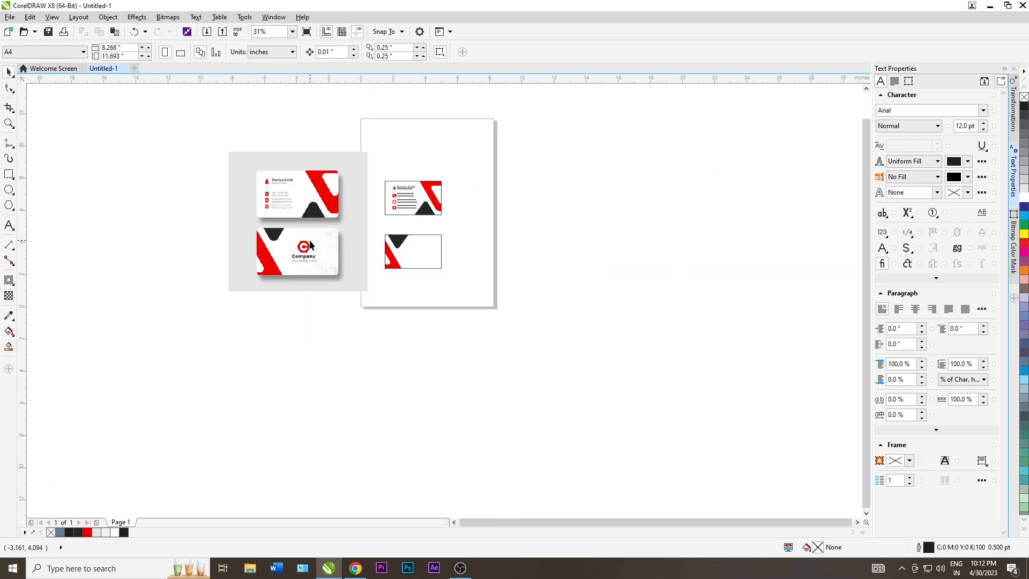
click(310, 245)
drag(310, 245, 580, 246)
key(Escape)
scroll(416, 249, down, 2)
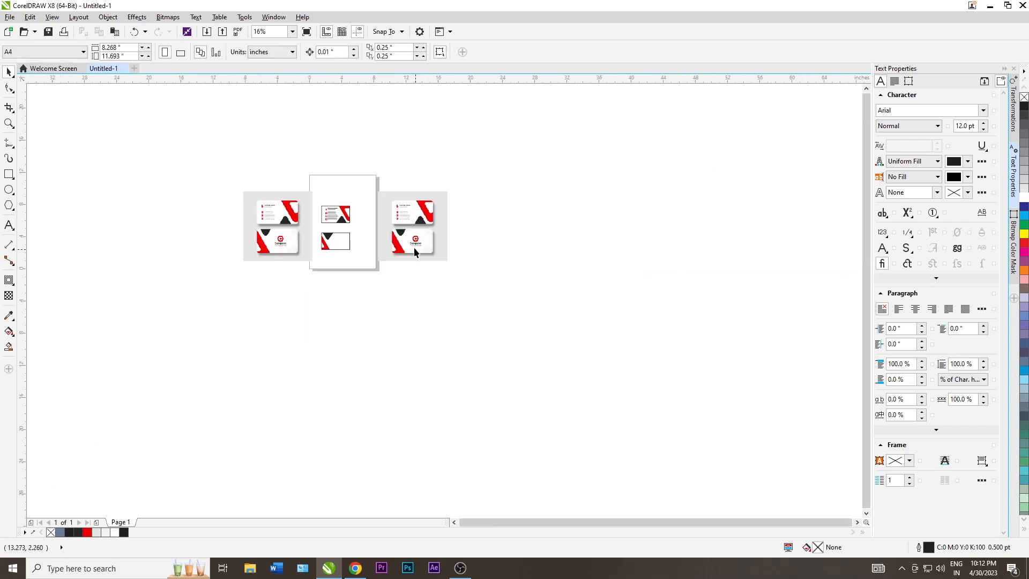
scroll(418, 247, up, 4)
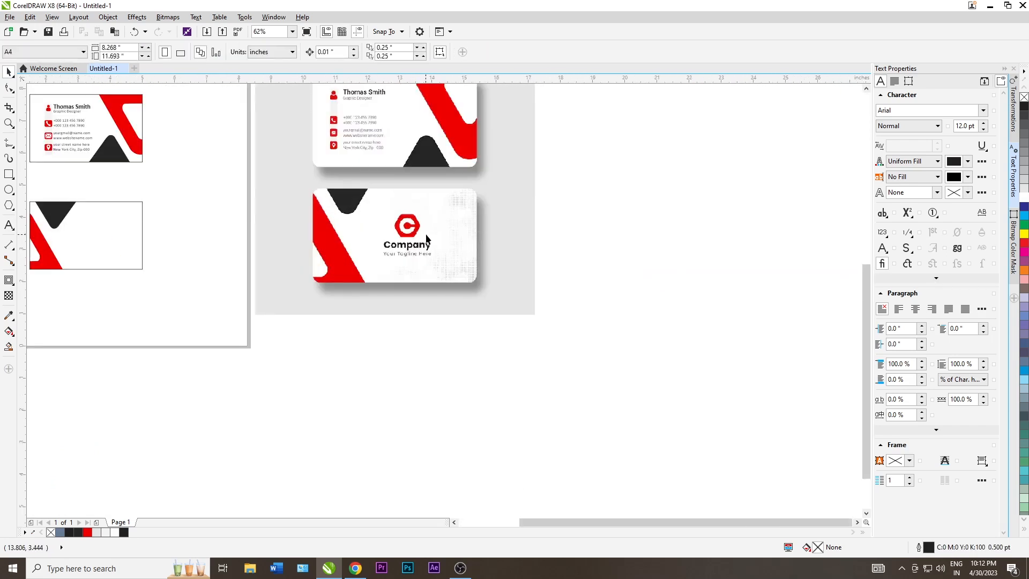
scroll(445, 238, down, 2)
scroll(443, 236, down, 1)
click(443, 237)
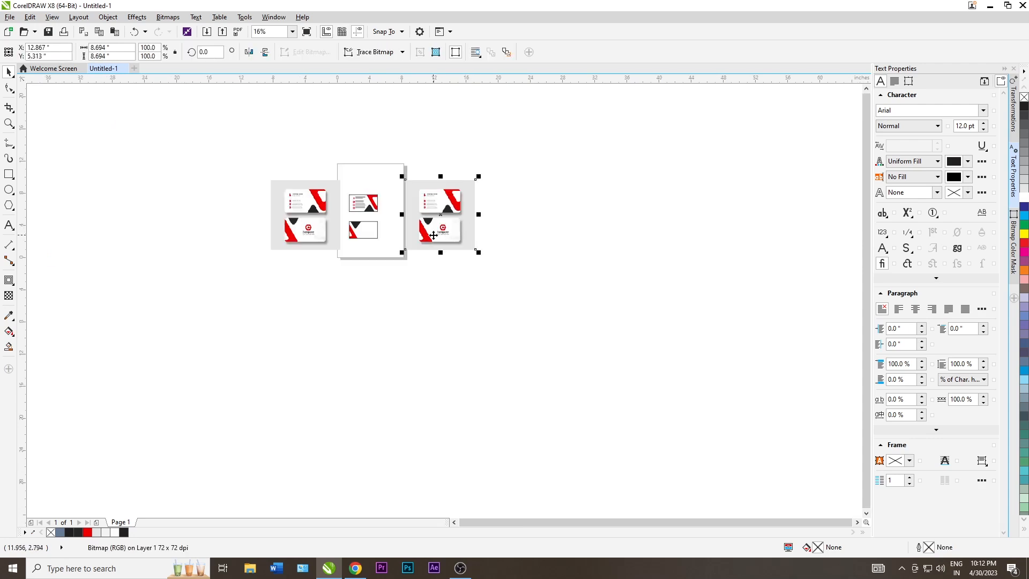
click(442, 270)
scroll(343, 236, up, 2)
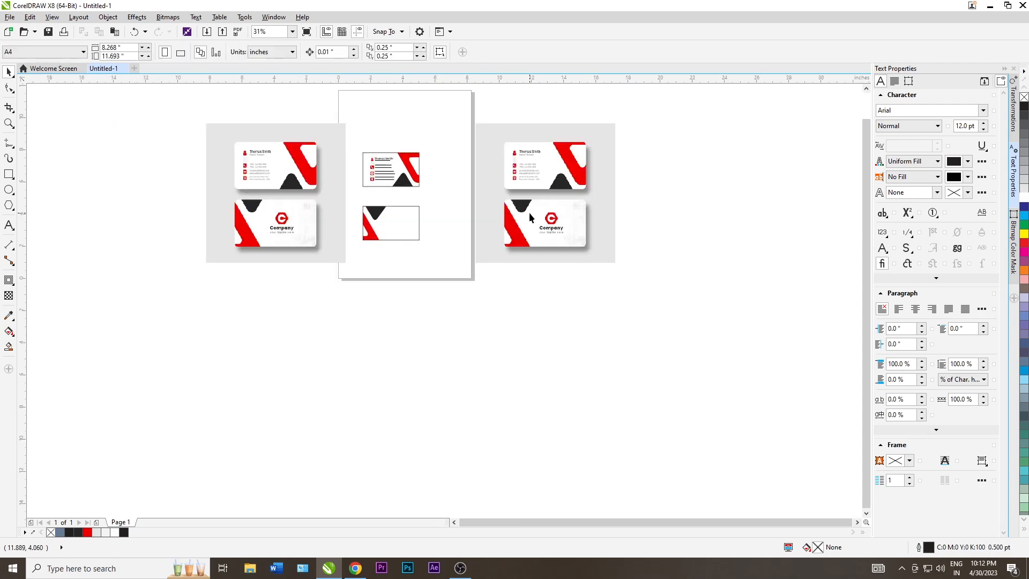
scroll(529, 212, up, 2)
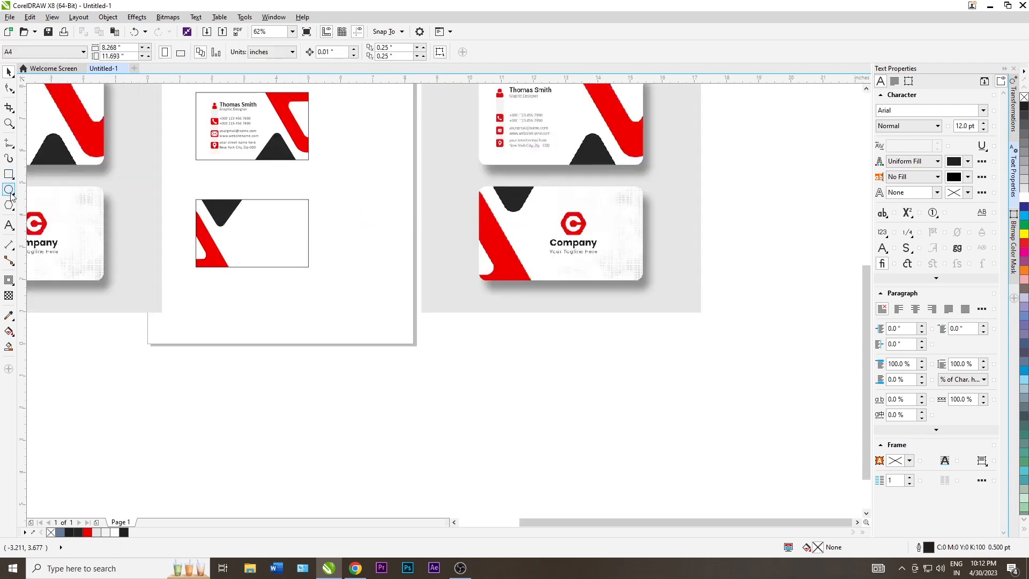
scroll(573, 246, up, 1)
scroll(556, 198, down, 1)
click(556, 199)
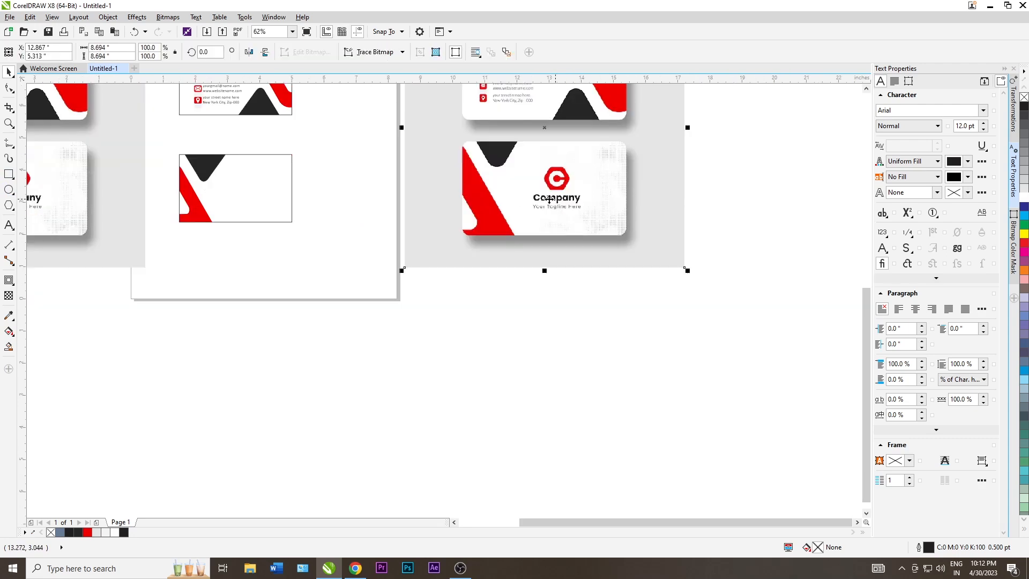
scroll(324, 214, down, 1)
With the Shape tool, crop the copy's top and bottom edges down to the back card
click(9, 88)
drag(355, 79, 525, 160)
key(ctrl+z)
scroll(477, 251, down, 1)
click(471, 213)
drag(410, 166, 504, 250)
scroll(491, 177, up, 1)
drag(516, 335, 335, 282)
drag(501, 311, 502, 275)
Move the left, right and top edges in until only the red logo remains
drag(347, 293, 381, 265)
scroll(382, 265, up, 2)
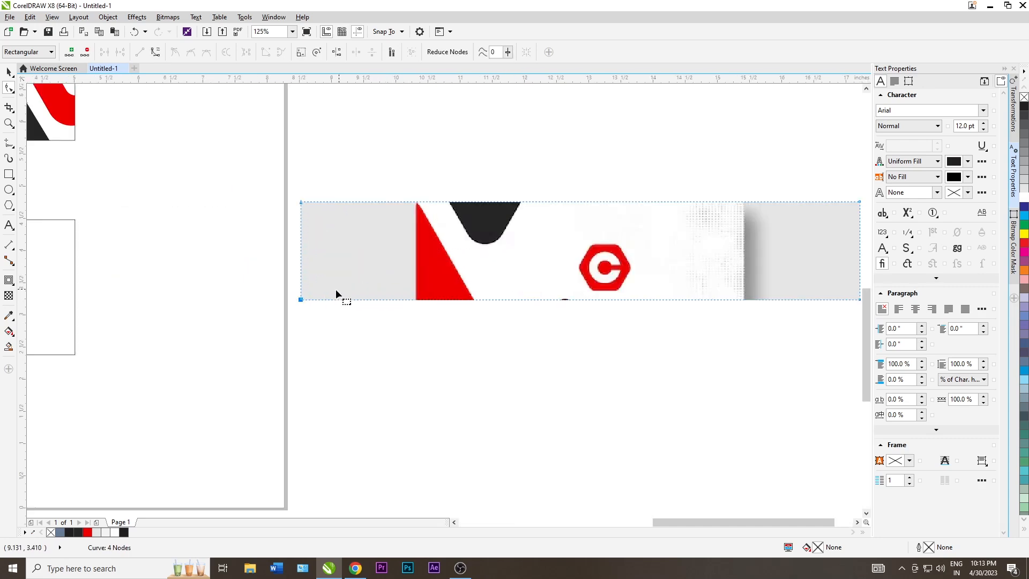
drag(299, 301, 576, 301)
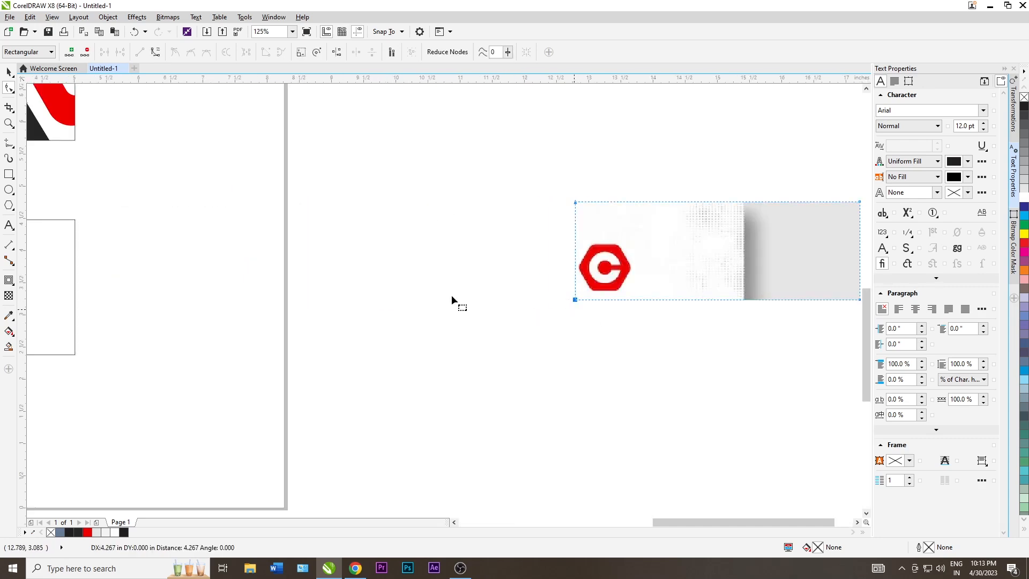
scroll(453, 268, down, 1)
drag(511, 206, 677, 329)
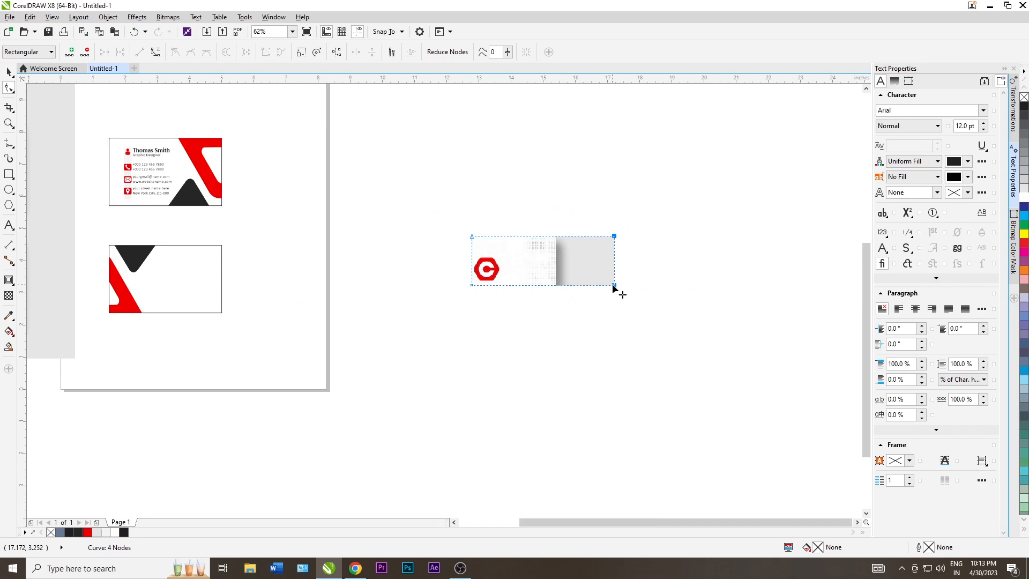
drag(615, 288, 501, 287)
scroll(498, 258, up, 1)
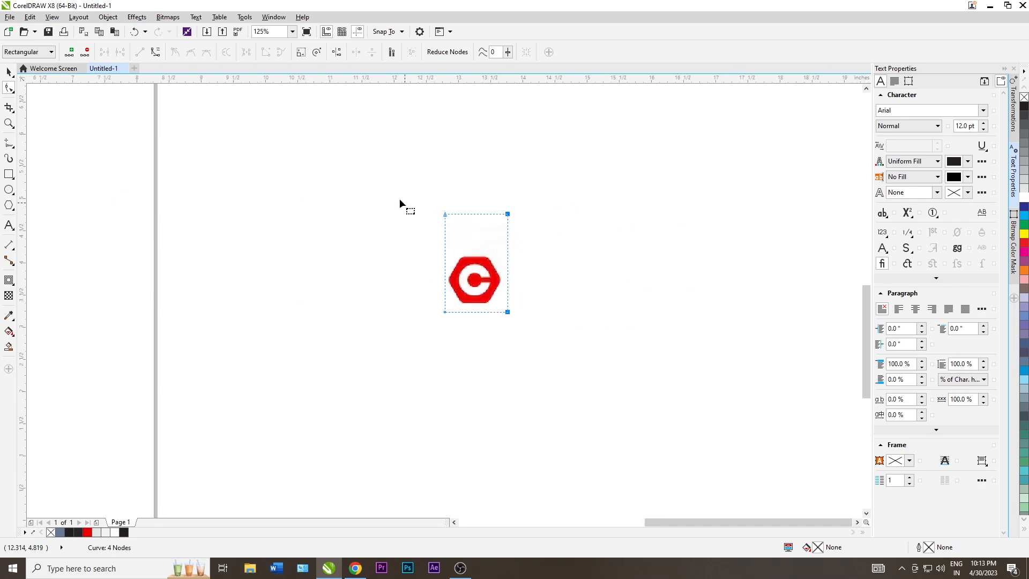
drag(508, 213, 511, 246)
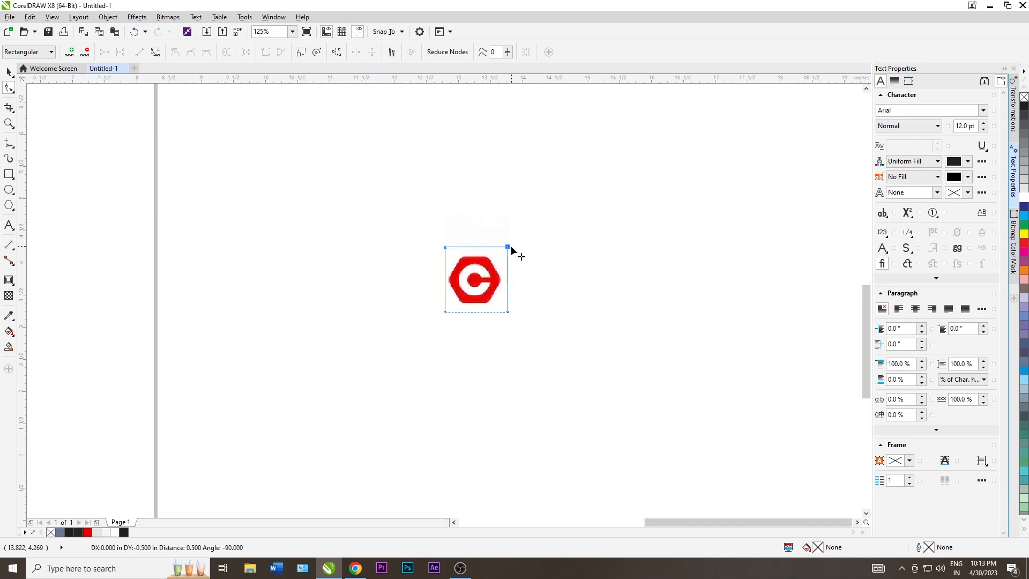
key(space)
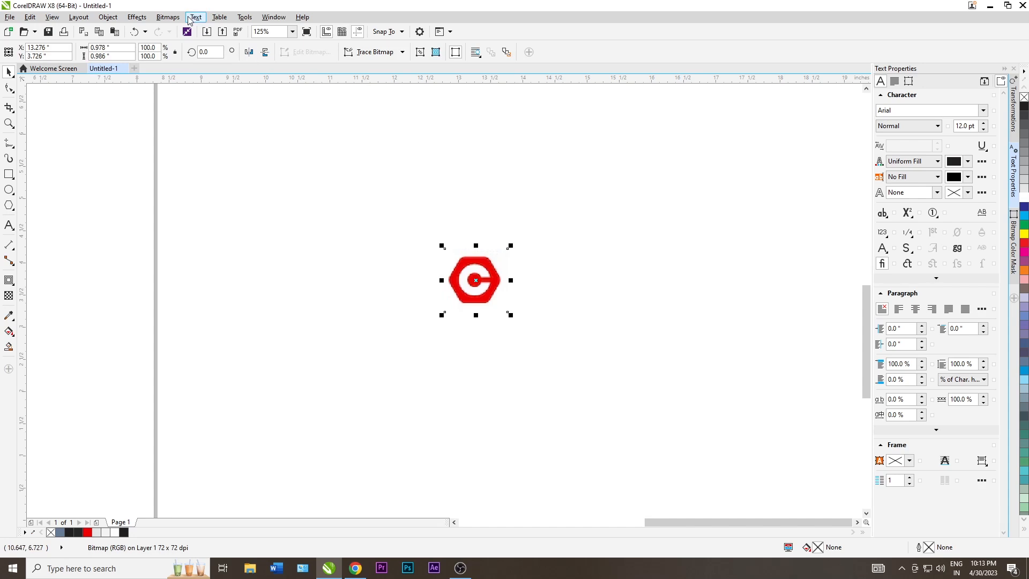
Convert the cropped logo to a 300 dpi bitmap and Quick Trace it into vectors
click(167, 17)
click(188, 32)
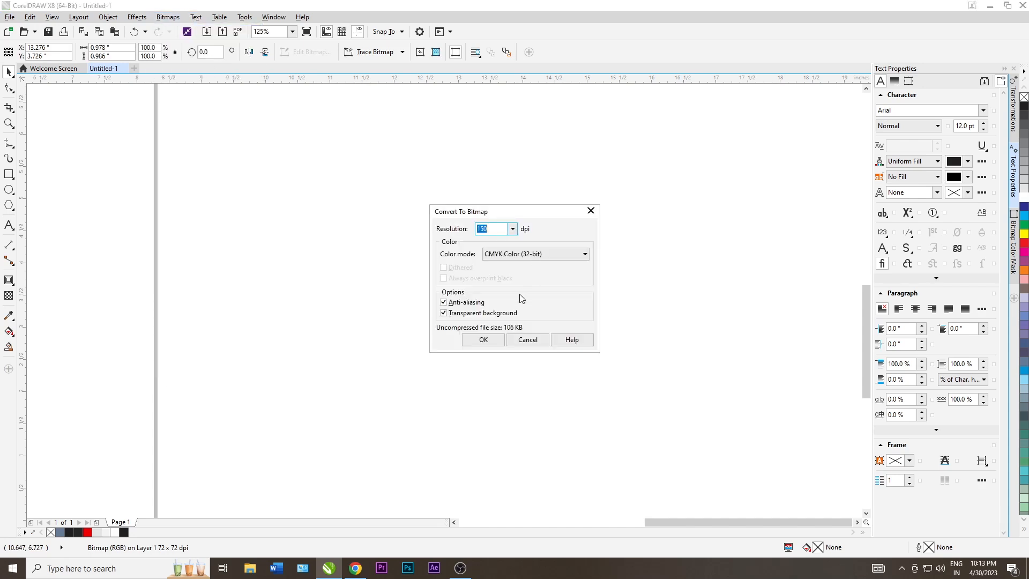
click(490, 339)
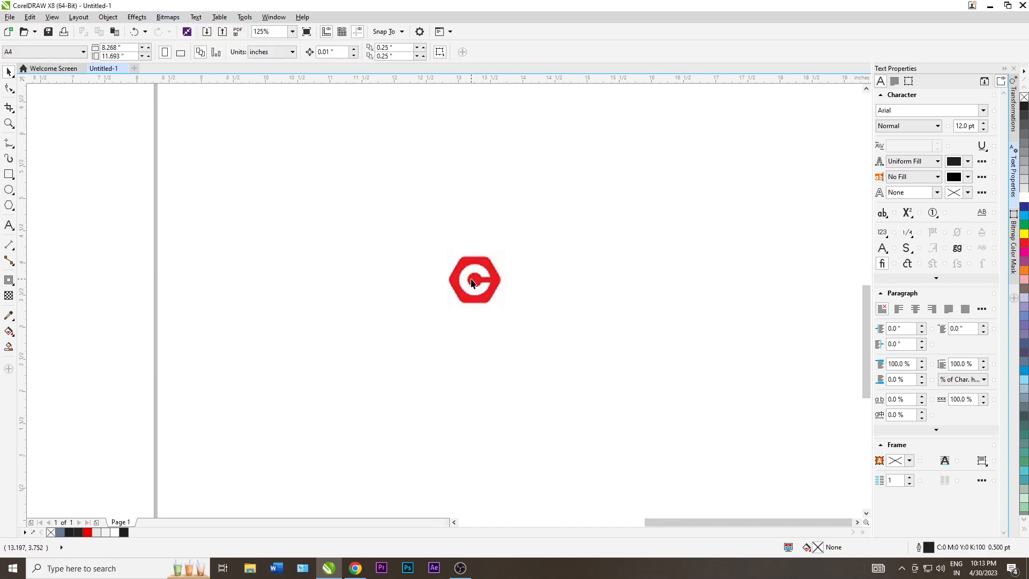
key(ctrl+z)
click(167, 17)
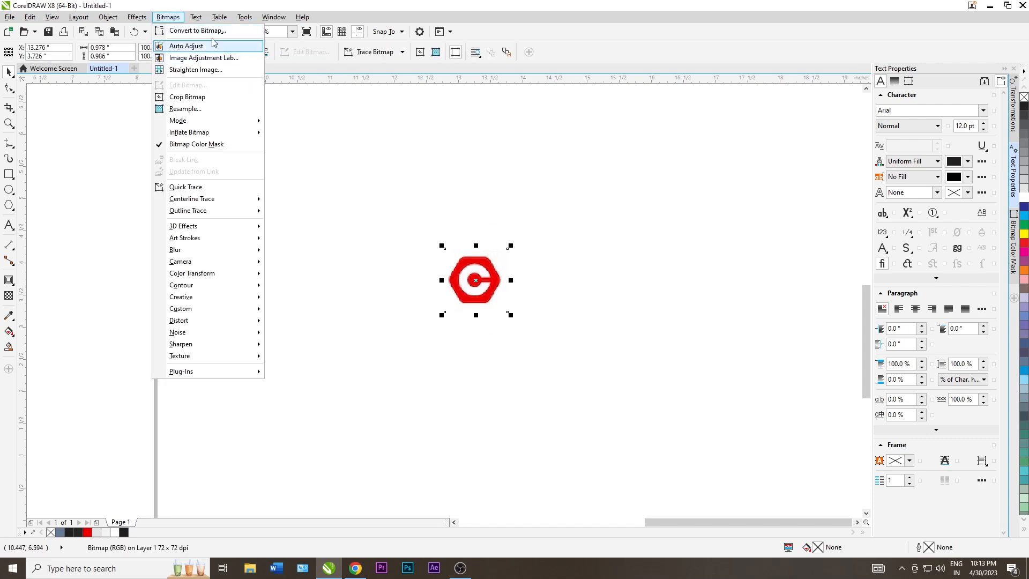
click(188, 30)
text(300)
click(483, 339)
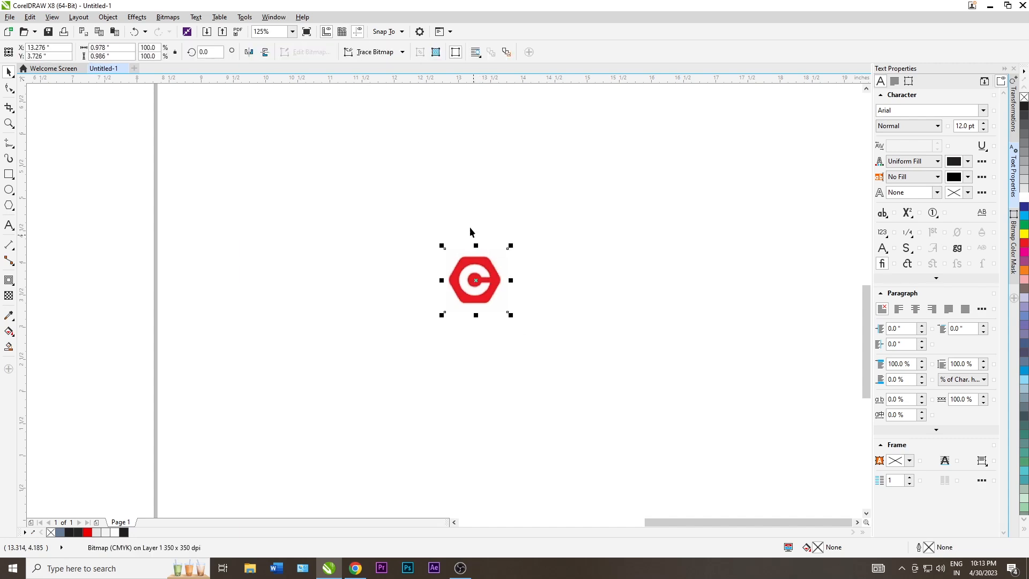
click(369, 52)
click(375, 65)
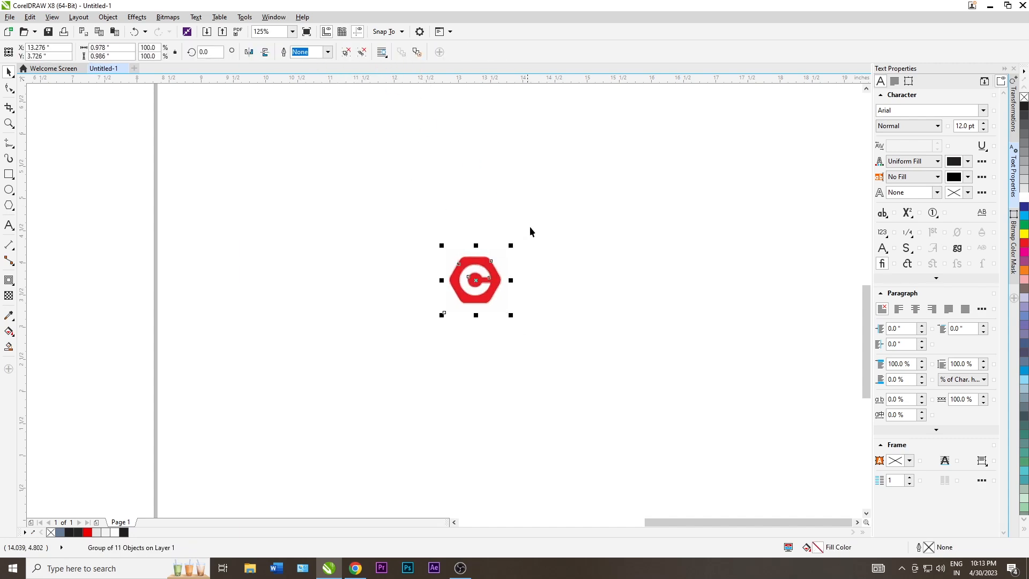
Duplicate the traced logo and move the red hexagon onto the back card
drag(490, 273, 321, 272)
scroll(417, 187, down, 2)
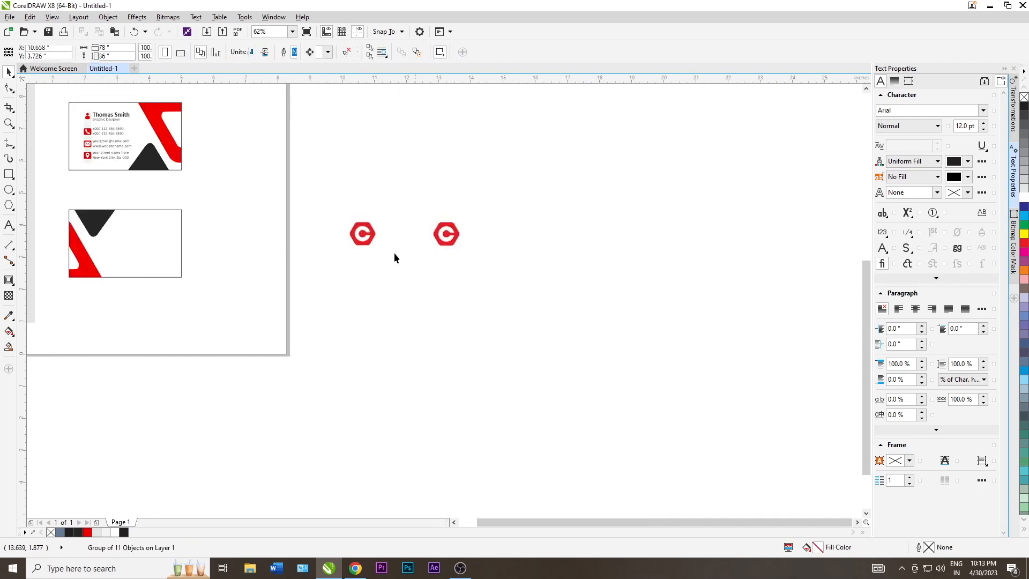
click(394, 259)
scroll(468, 230, down, 1)
drag(477, 228, 366, 232)
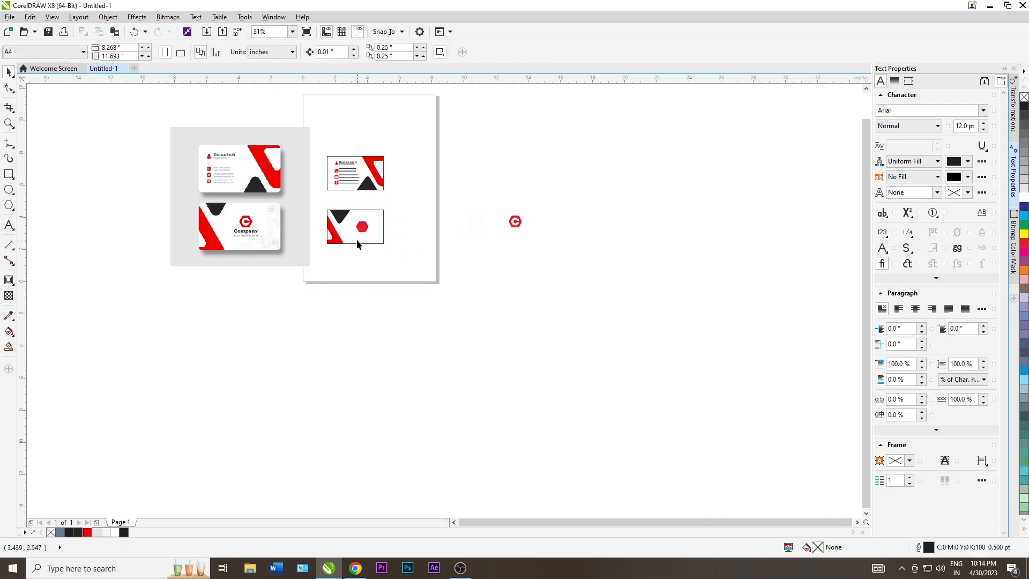
scroll(356, 240, up, 2)
scroll(377, 219, down, 1)
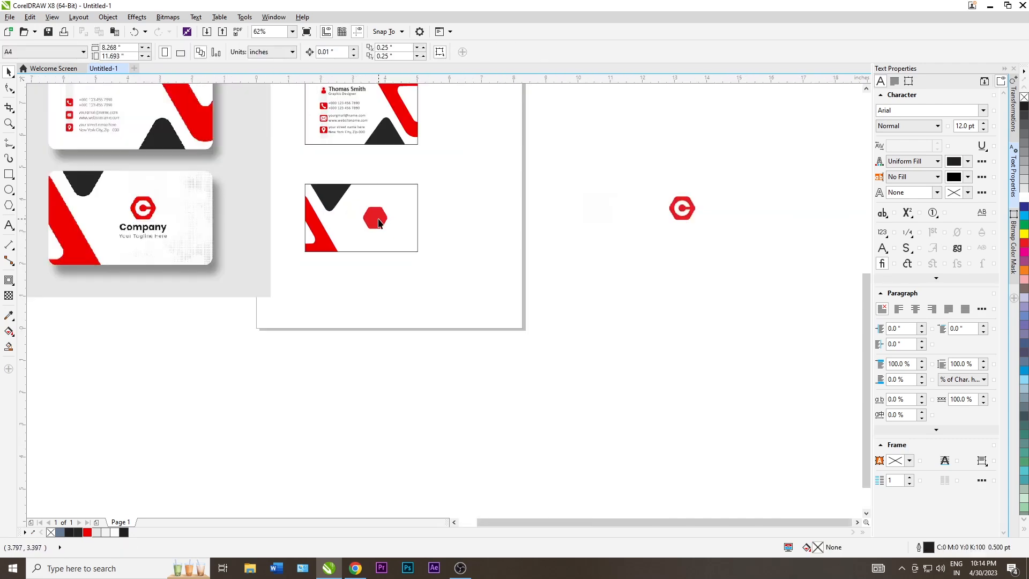
Centre the hexagon on the back card, then nudge it slightly right
click(379, 222)
shift+click(379, 239)
key(c)
click(397, 284)
click(361, 218)
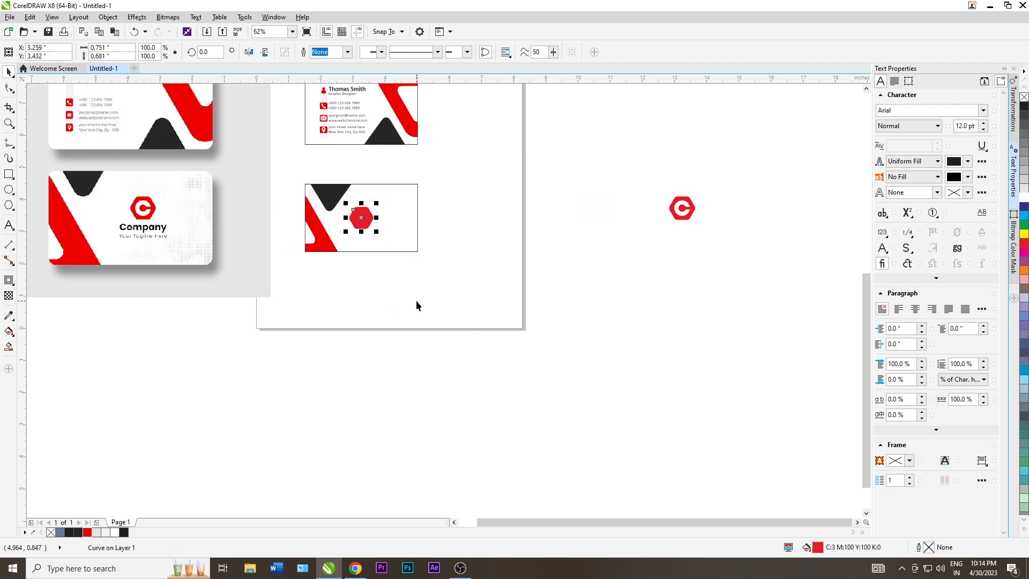
scroll(363, 215, up, 1)
drag(363, 217, 372, 217)
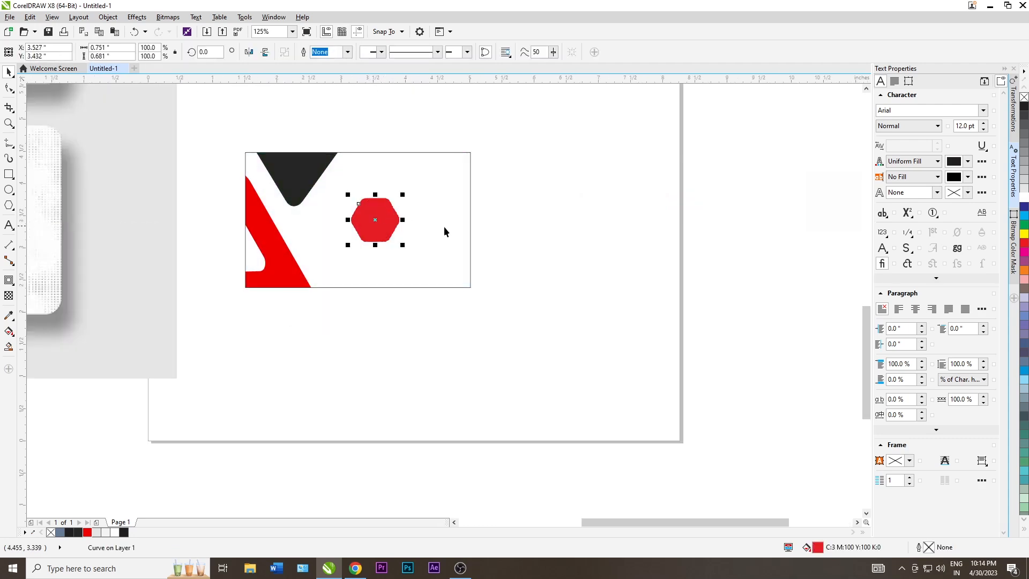
key(Escape)
Add the caption 'our visitng card design is ready'
scroll(396, 203, down, 1)
key(F8)
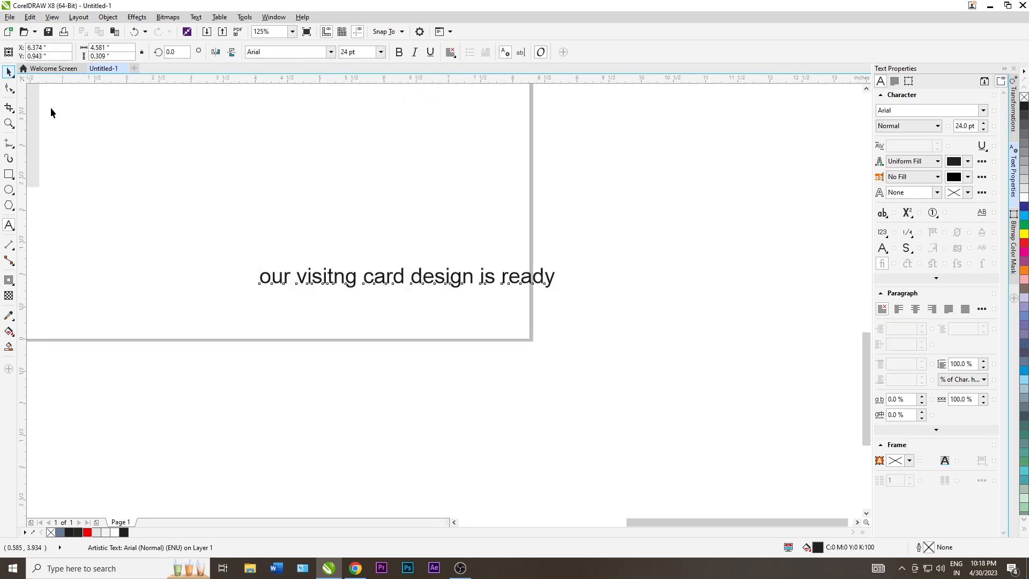
key(ctrl+space)
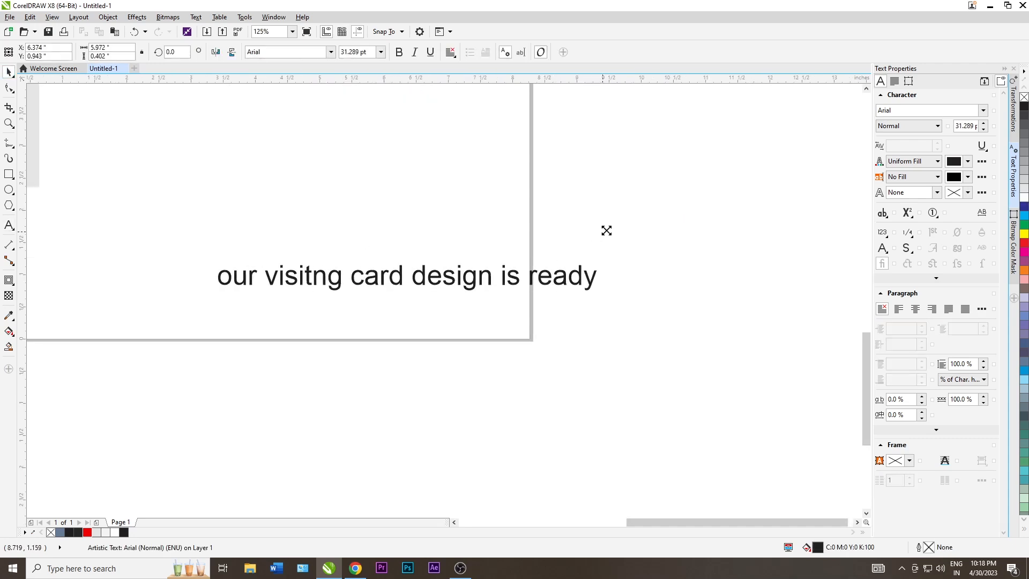